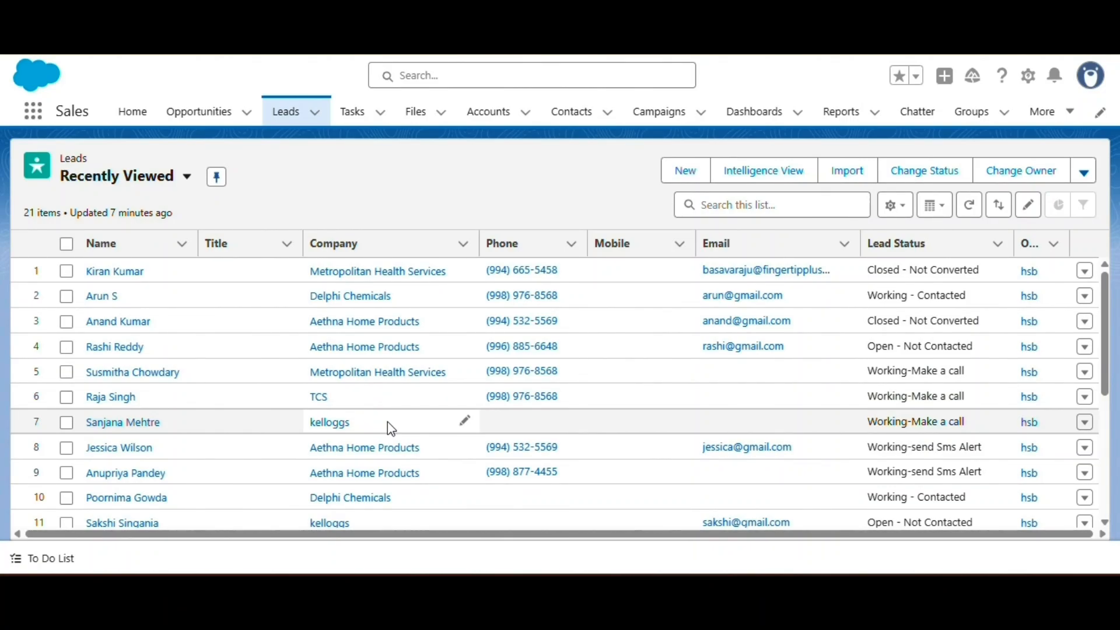
# Step: Open the gear-icon Setup menu from the Recently Viewed Leads list
pyautogui.click(1026, 78)
# Step: Open Setup, find Classic Email Templates by searching 'email template', and begin a new Text template
pyautogui.click(911, 147)
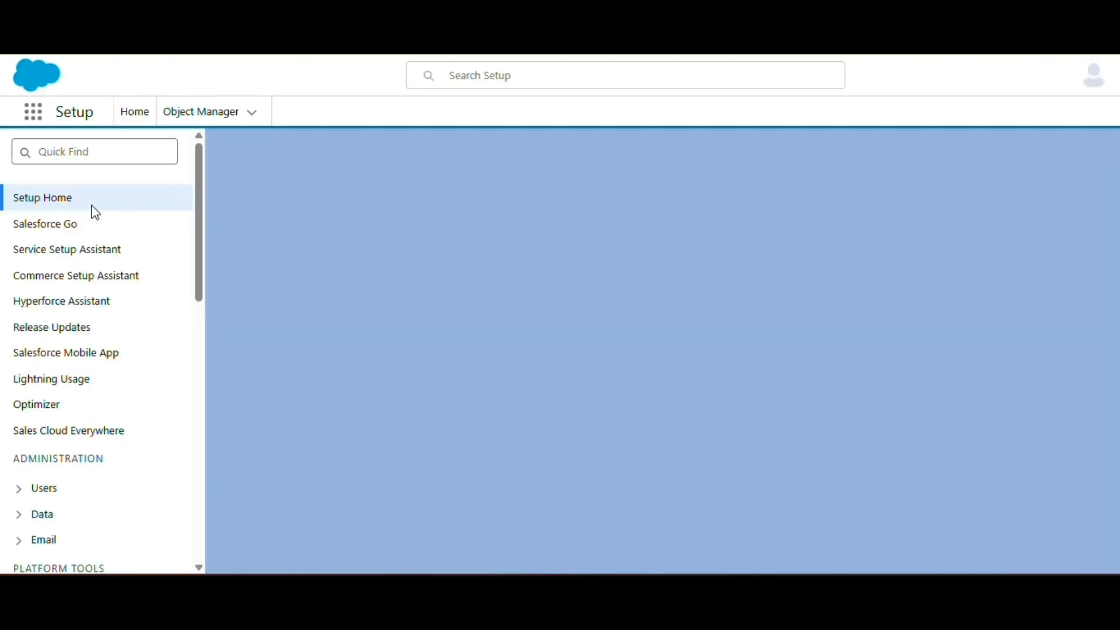
pyautogui.click(79, 151)
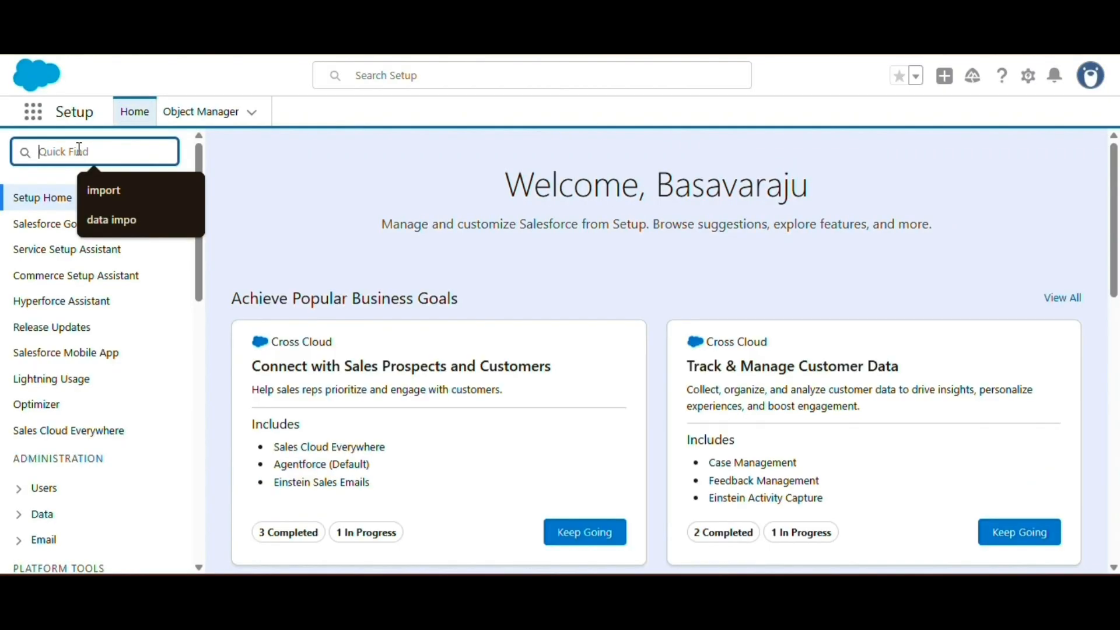
pyautogui.write('email')
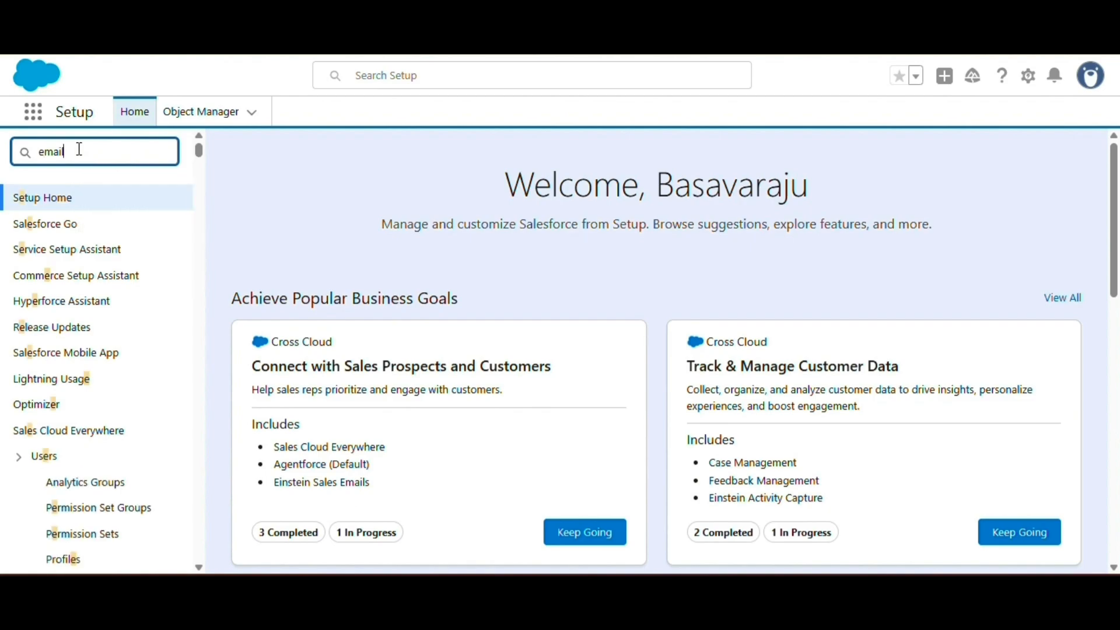
pyautogui.write(' templated')
pyautogui.press('BackSpace')
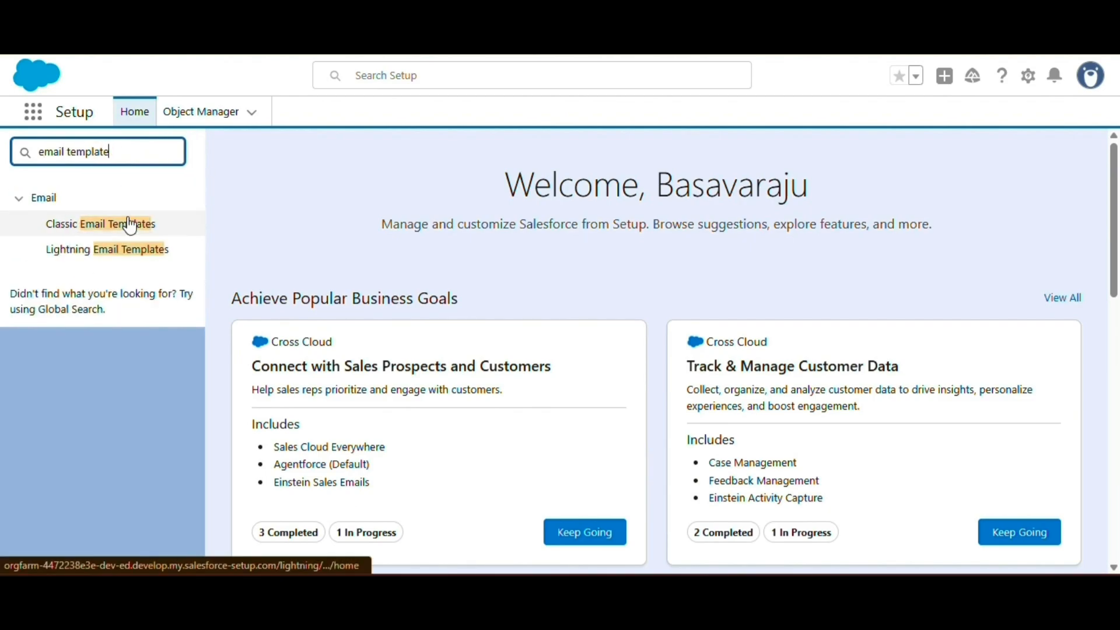
pyautogui.click(99, 225)
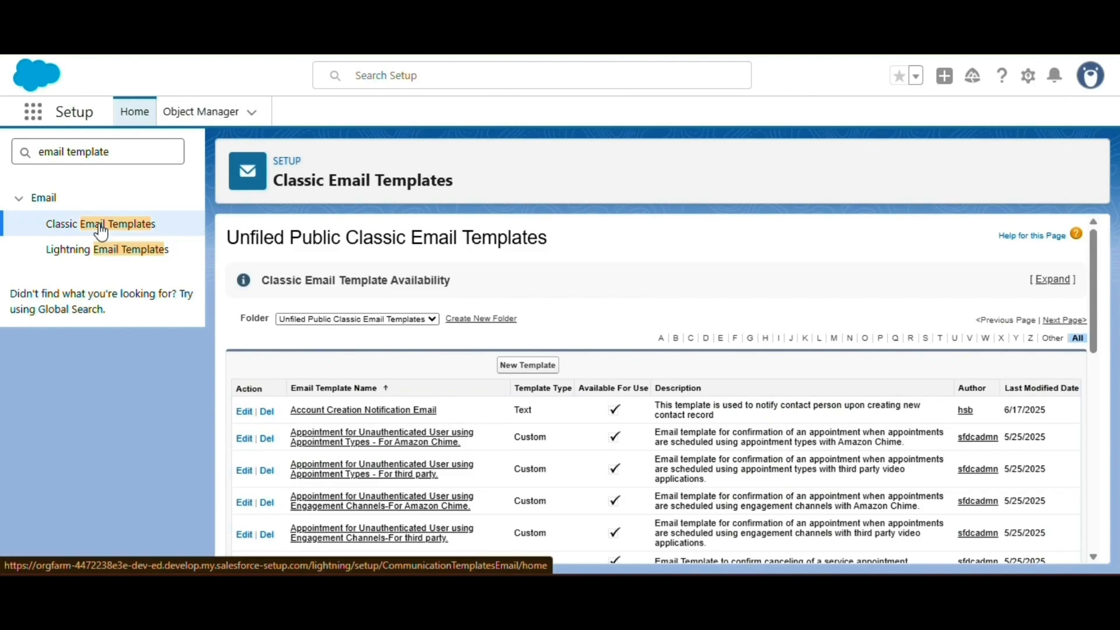
pyautogui.click(505, 367)
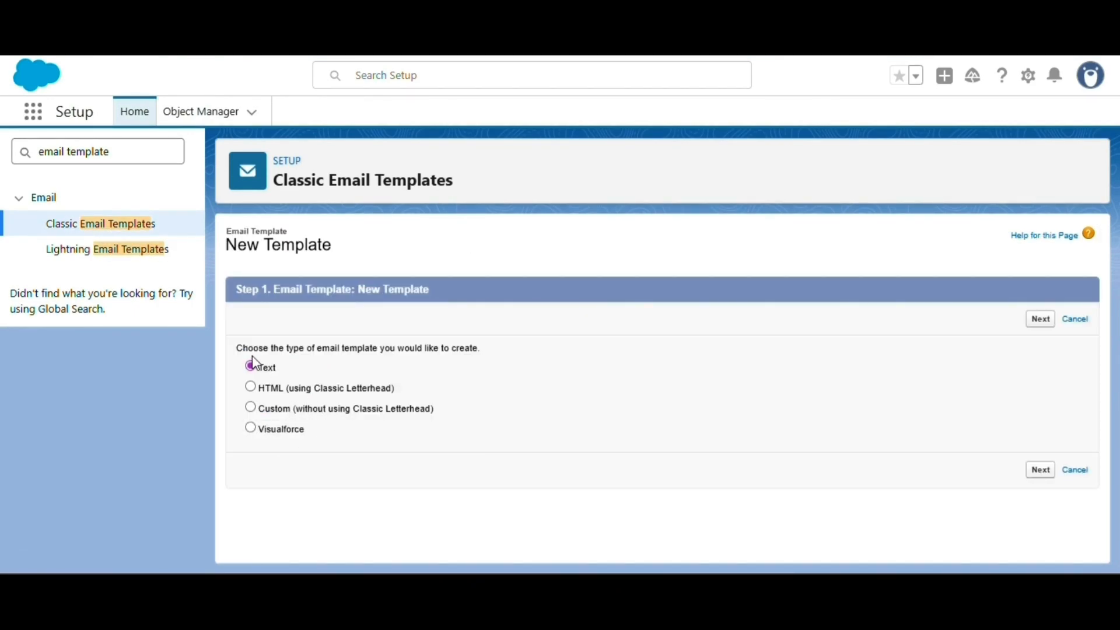
# Step: Put the Text template in the Unfiled Public folder, mark it available, and name it 'Send Mail To Laed'
pyautogui.click(1041, 470)
pyautogui.click(451, 269)
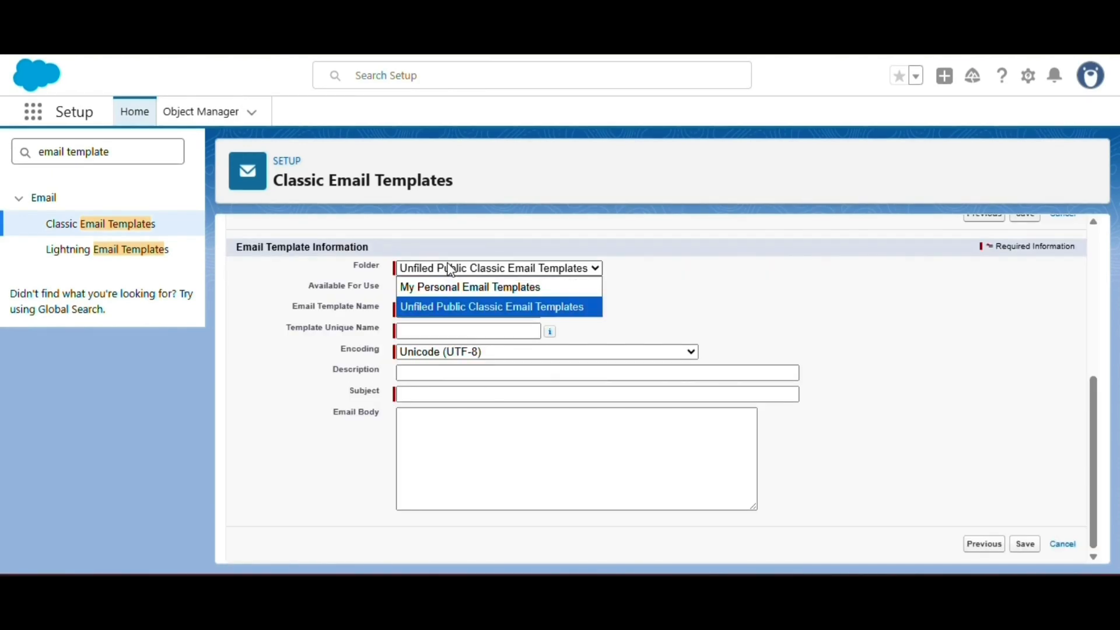
pyautogui.click(448, 302)
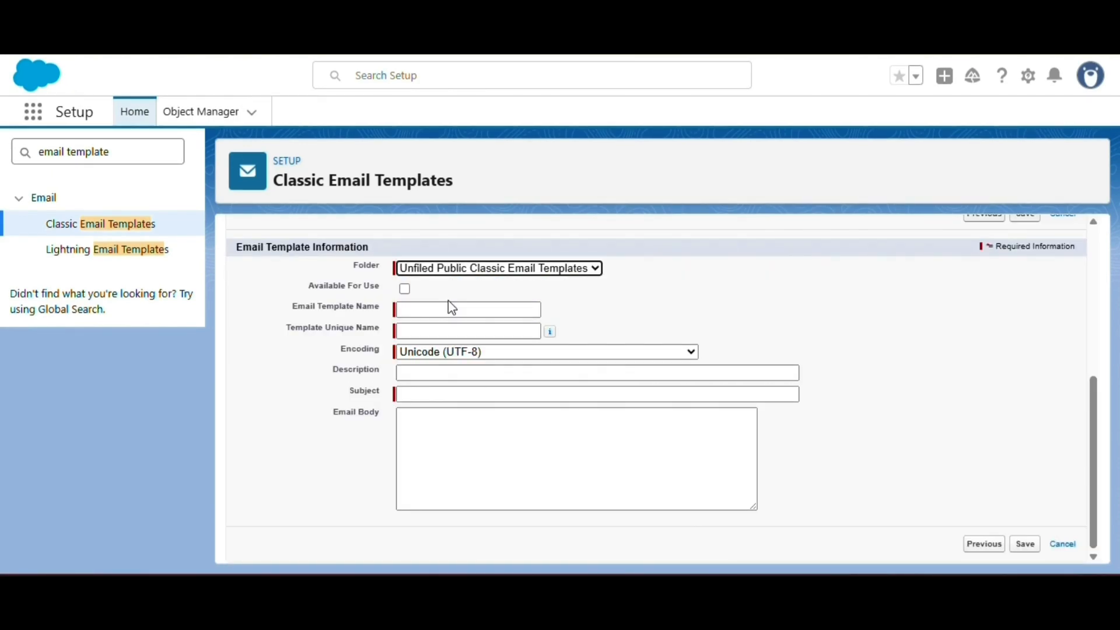
pyautogui.click(404, 289)
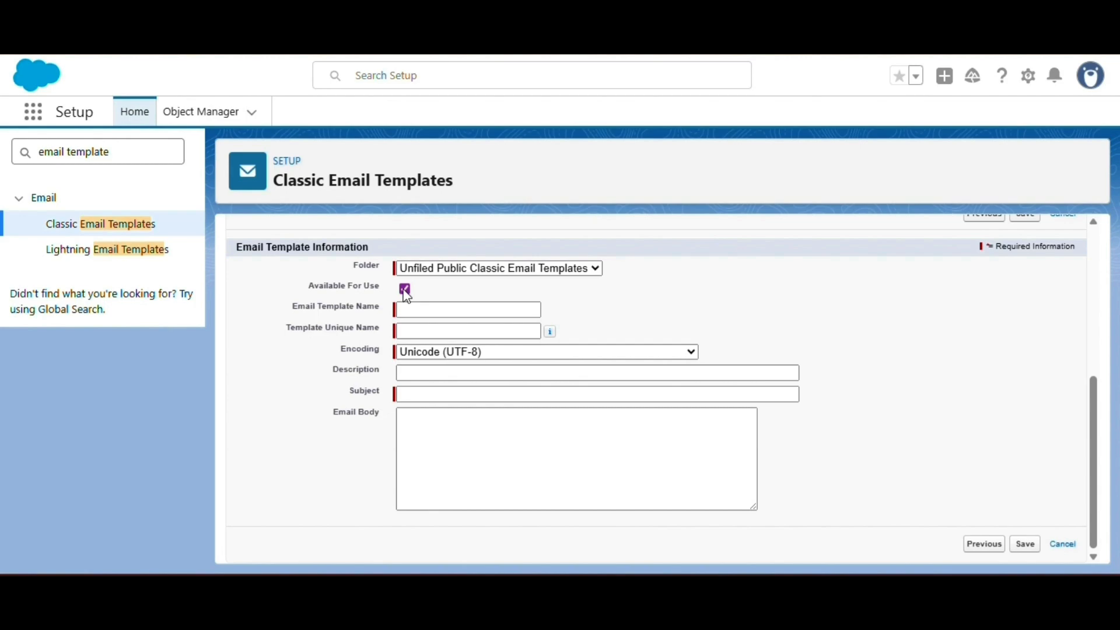
pyautogui.click(423, 311)
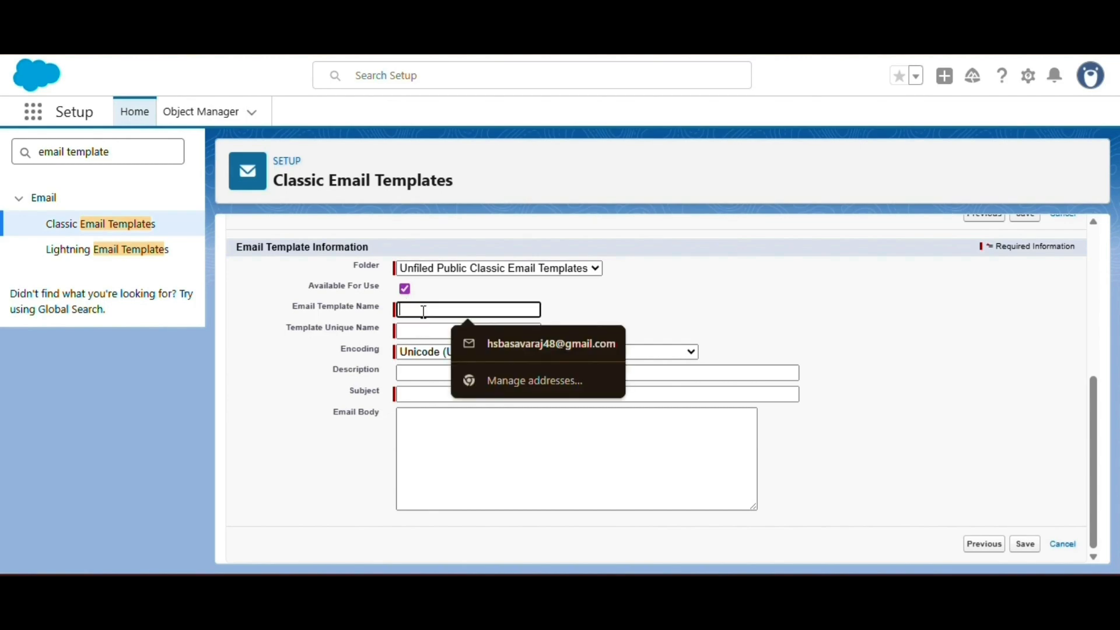
pyautogui.write('Send')
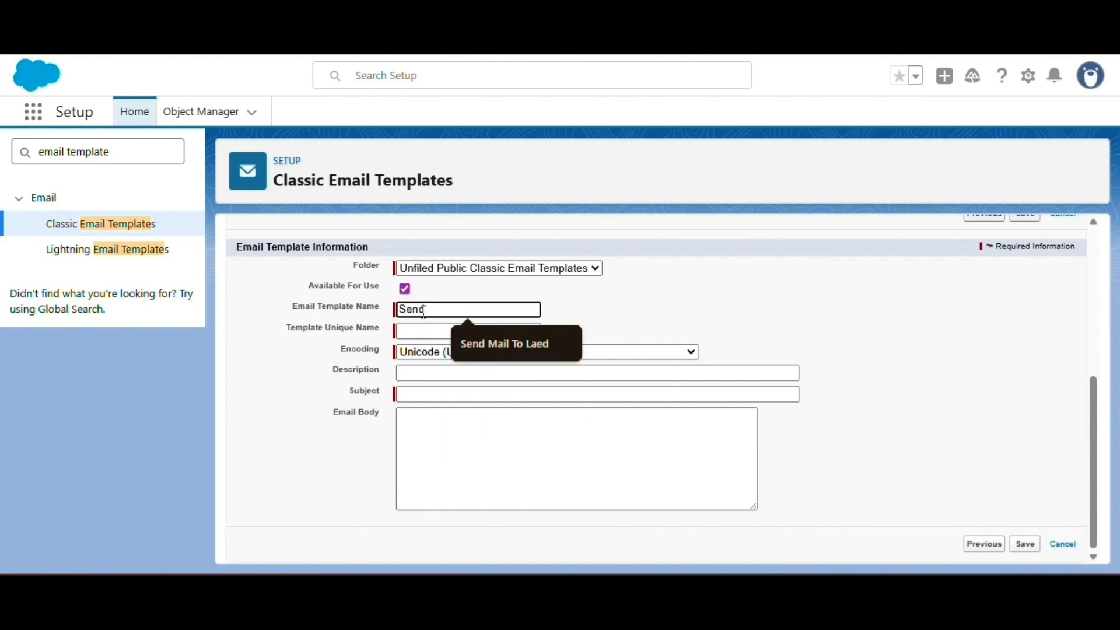
pyautogui.click(470, 330)
pyautogui.click(439, 331)
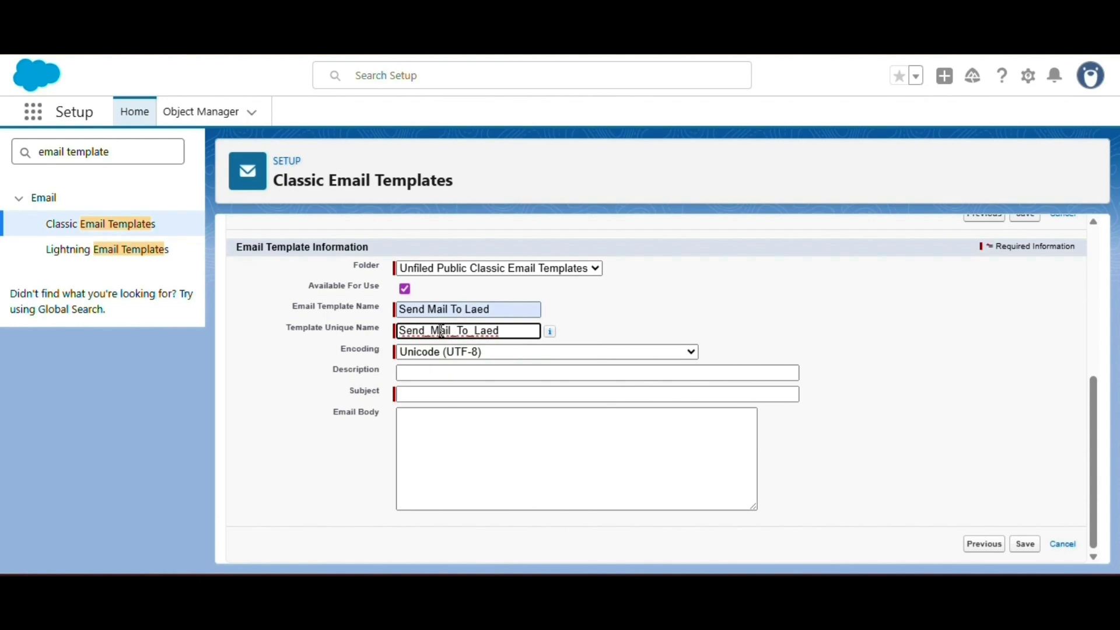
pyautogui.click(440, 375)
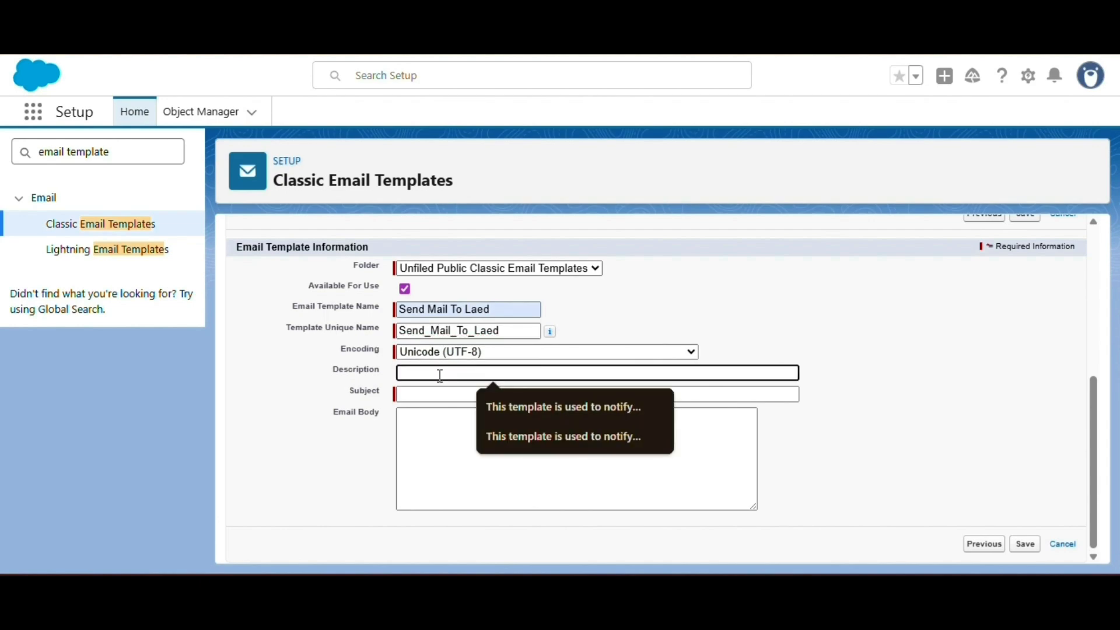
# Step: Give it subject 'Thanks For Enquiry', paste the thank-you body, and save the template
pyautogui.click(425, 399)
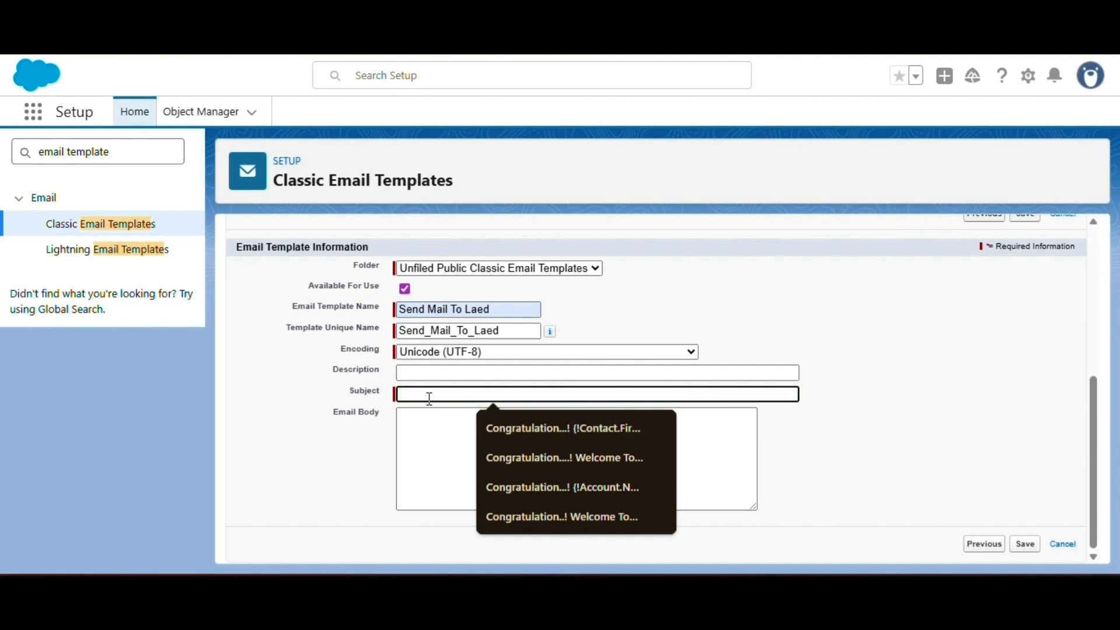
pyautogui.write('Thanks For W')
pyautogui.press('BackSpace')
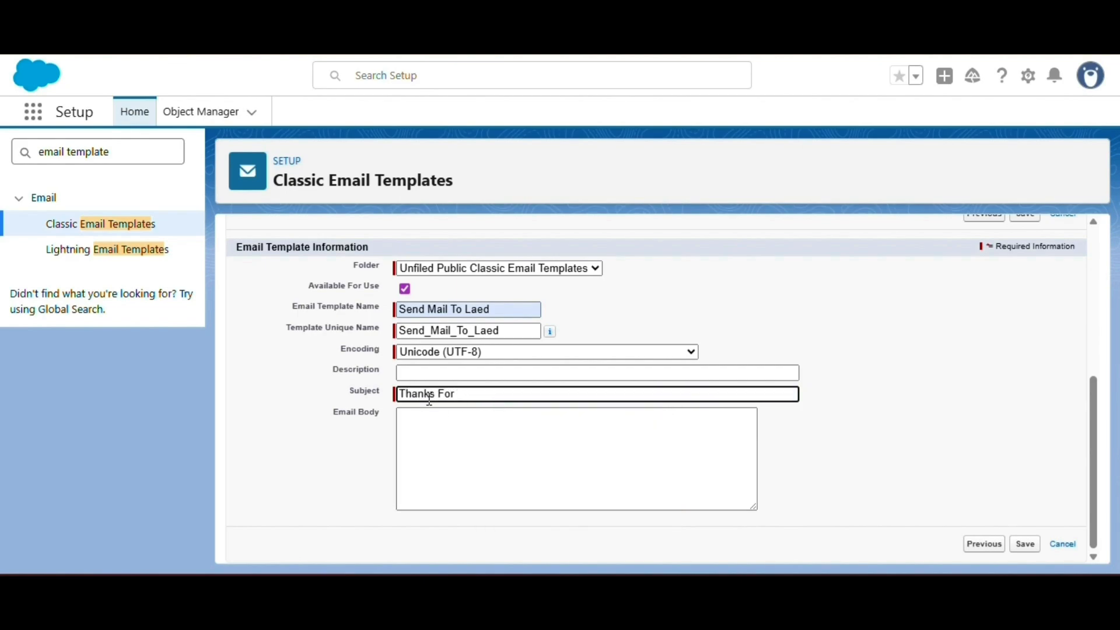
pyautogui.write('Enquiry')
pyautogui.click(427, 430)
pyautogui.write('Thank you for contacting us.  We have received your enquiry and our team will review it shortly. You will be contacted soon with the relevant details.  If you need immediate assistance, please reach out through our official contact channels.  Regards Customer Support Team')
pyautogui.scroll(1, 468, 456)
pyautogui.scroll(-1, 468, 456)
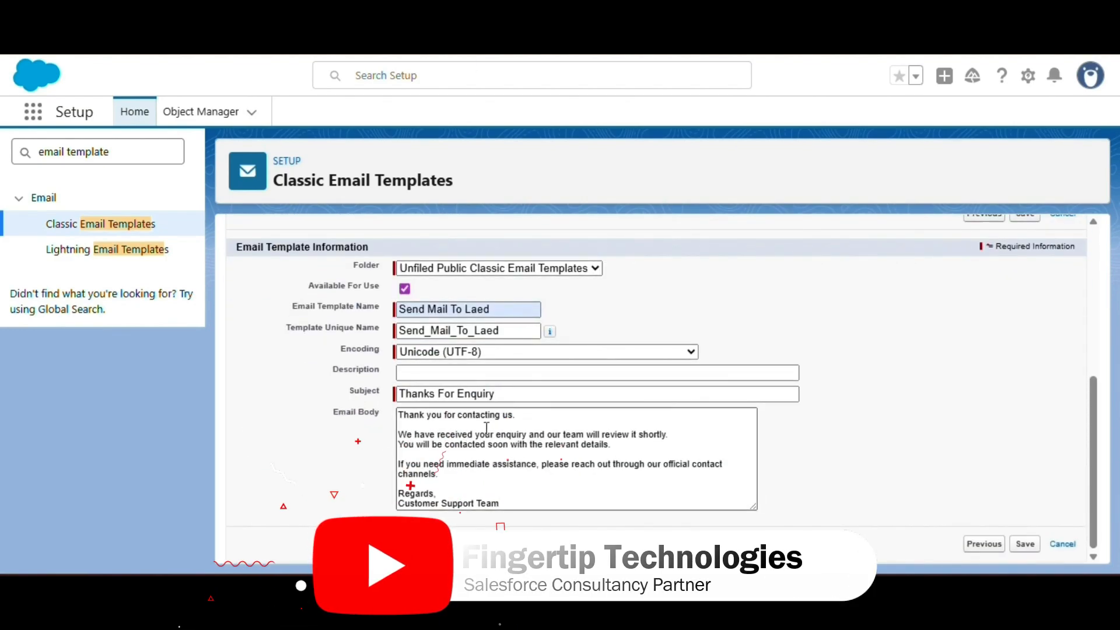
pyautogui.click(1025, 543)
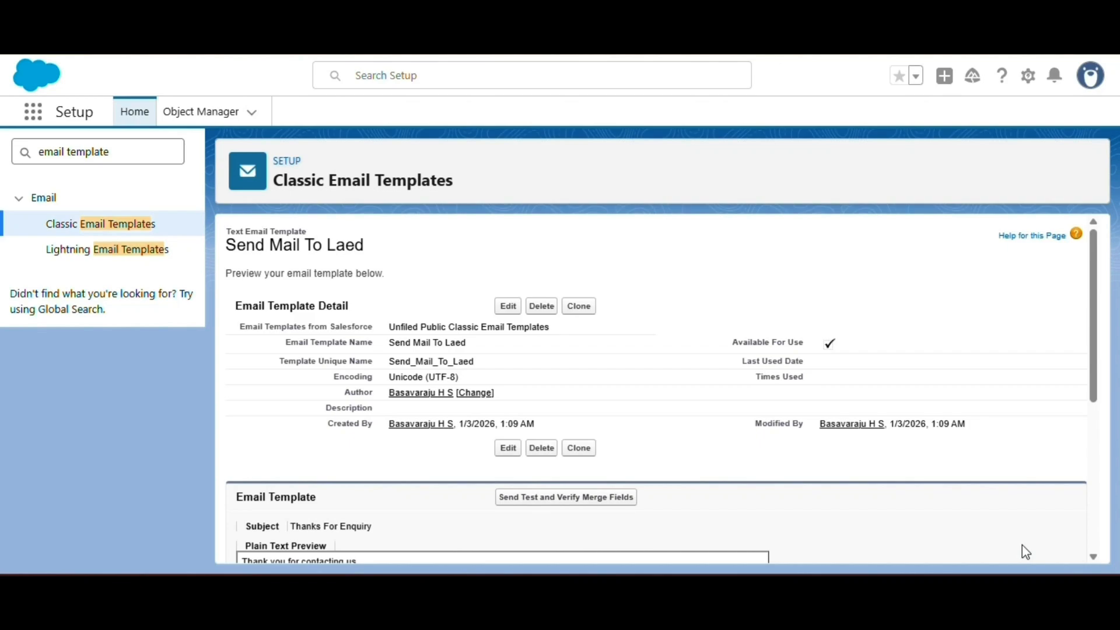
# Step: Search 'email a' in Quick Find and start a new Email Alert
pyautogui.scroll(-3, 502, 414)
pyautogui.scroll(3, 466, 421)
pyautogui.click(123, 147)
pyautogui.hotkey('ctrl', 'a')
pyautogui.press('BackSpace')
pyautogui.write('email a')
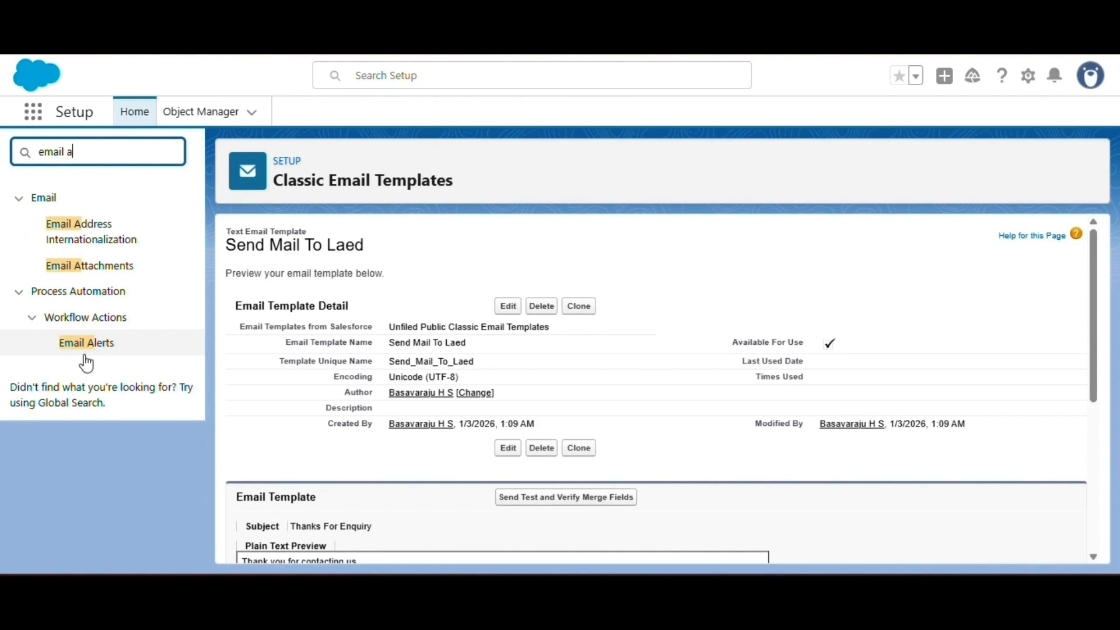
pyautogui.click(86, 353)
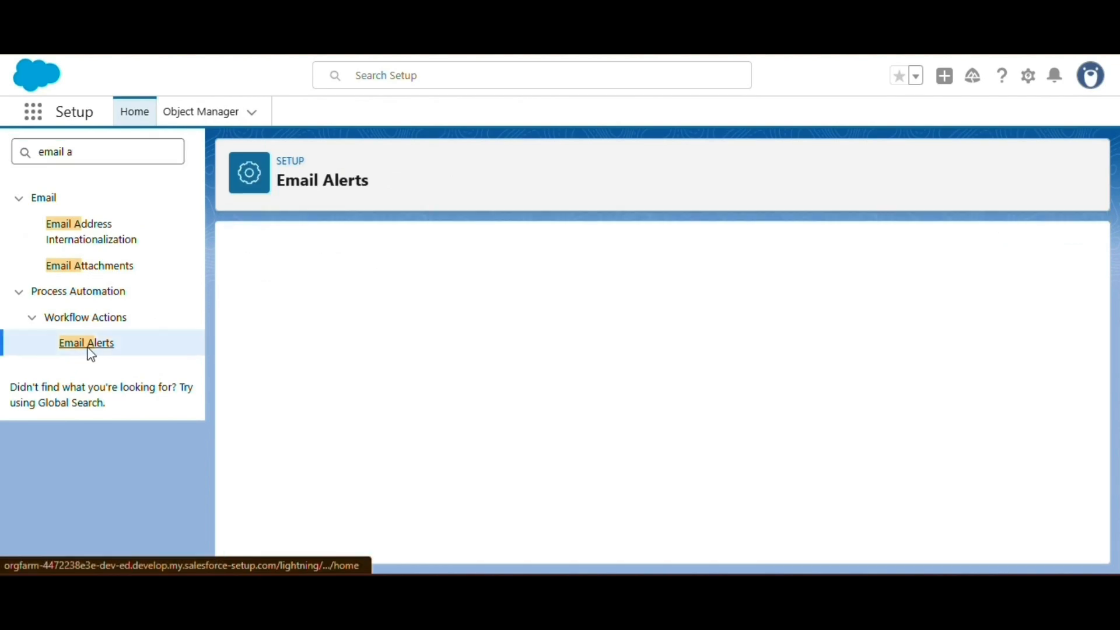
pyautogui.click(631, 344)
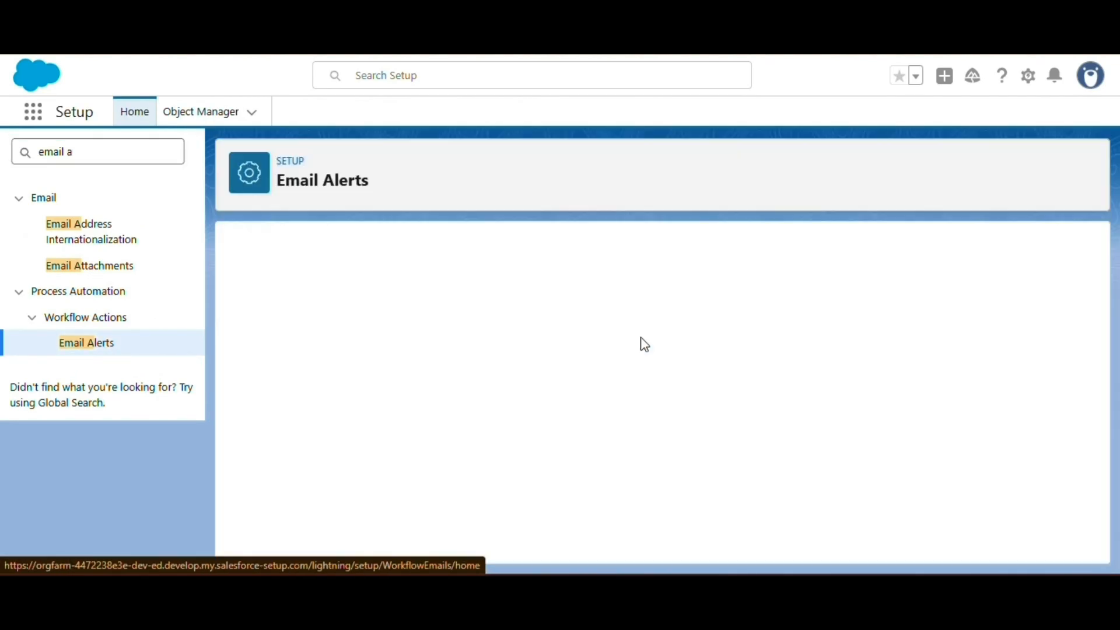
# Step: Describe the alert as 'Thank You For Your enquiry About Our Prouct' and set its object to Lead
pyautogui.click(375, 356)
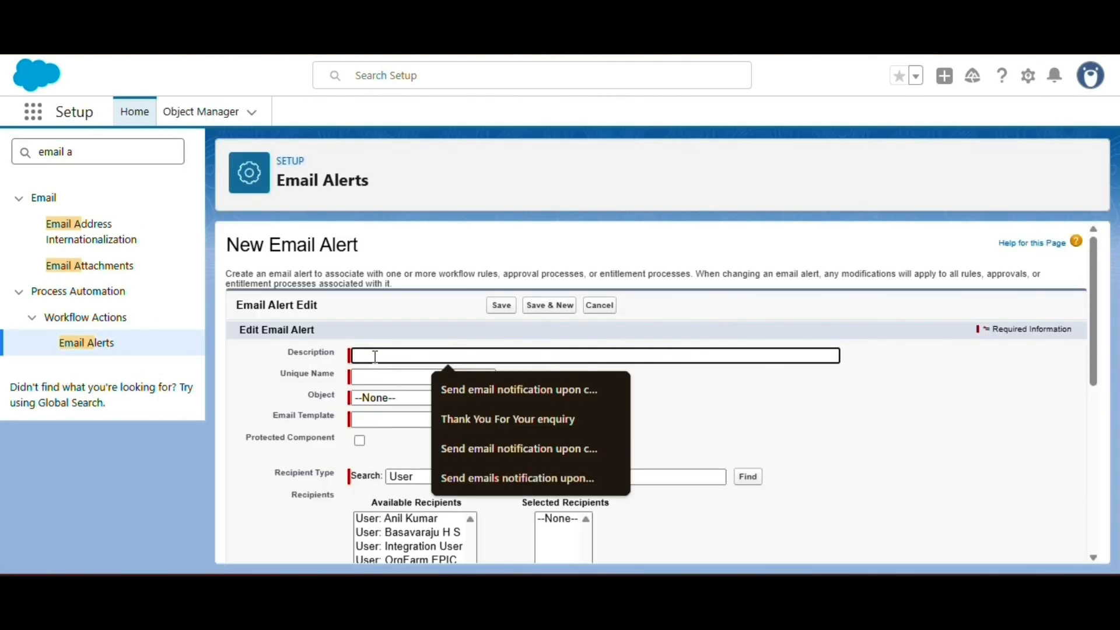
pyautogui.click(507, 419)
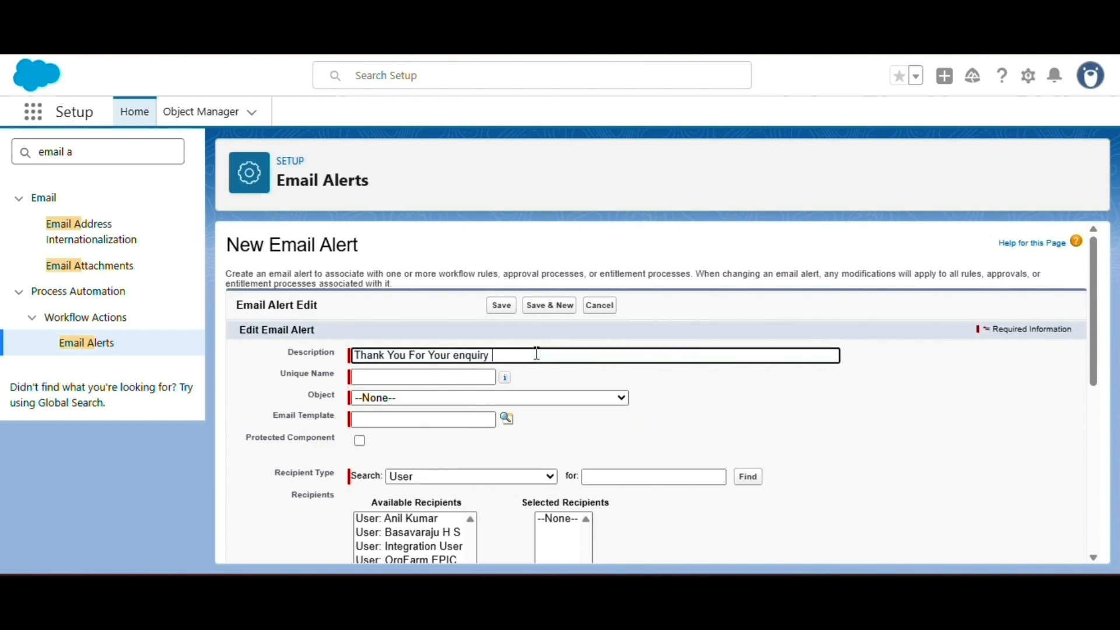
pyautogui.write('About Our Prouct')
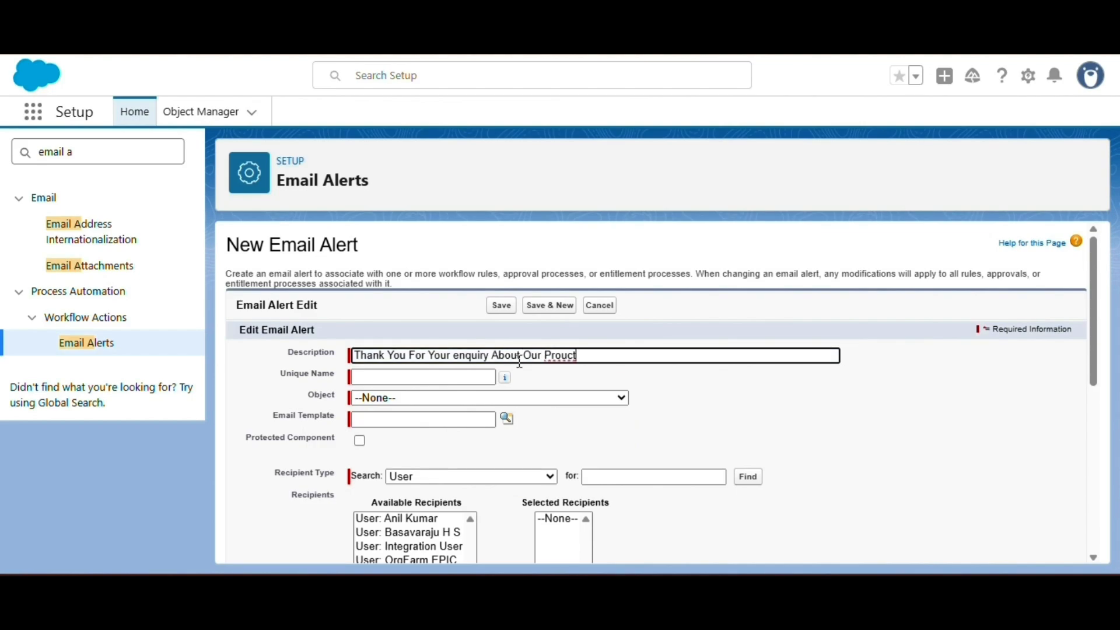
pyautogui.press('Tab')
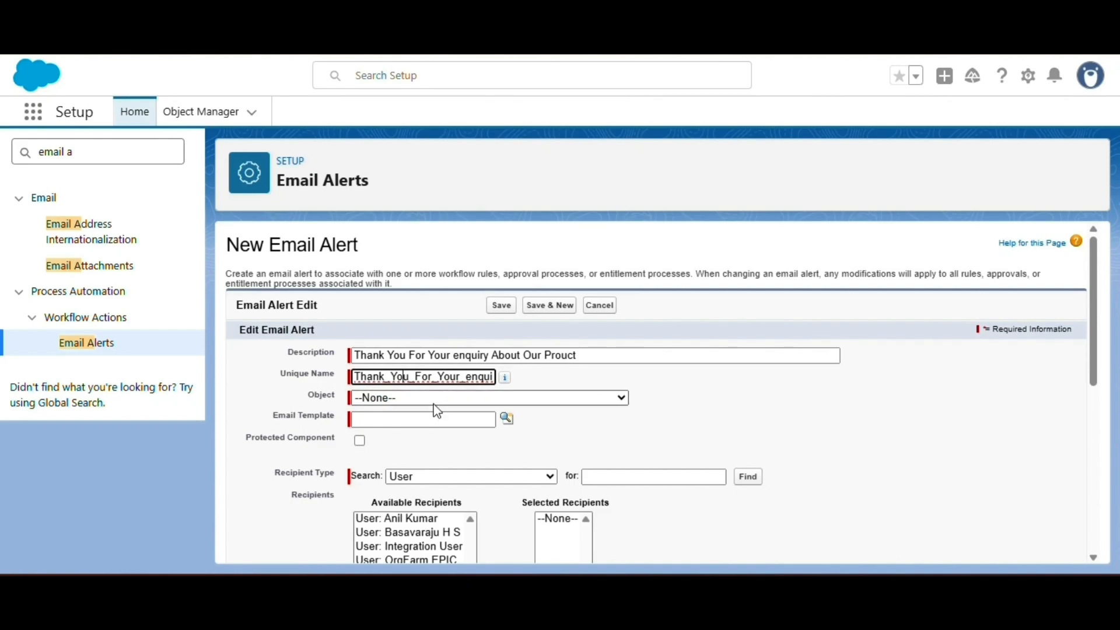
pyautogui.click(435, 398)
pyautogui.scroll(-15, 385, 350)
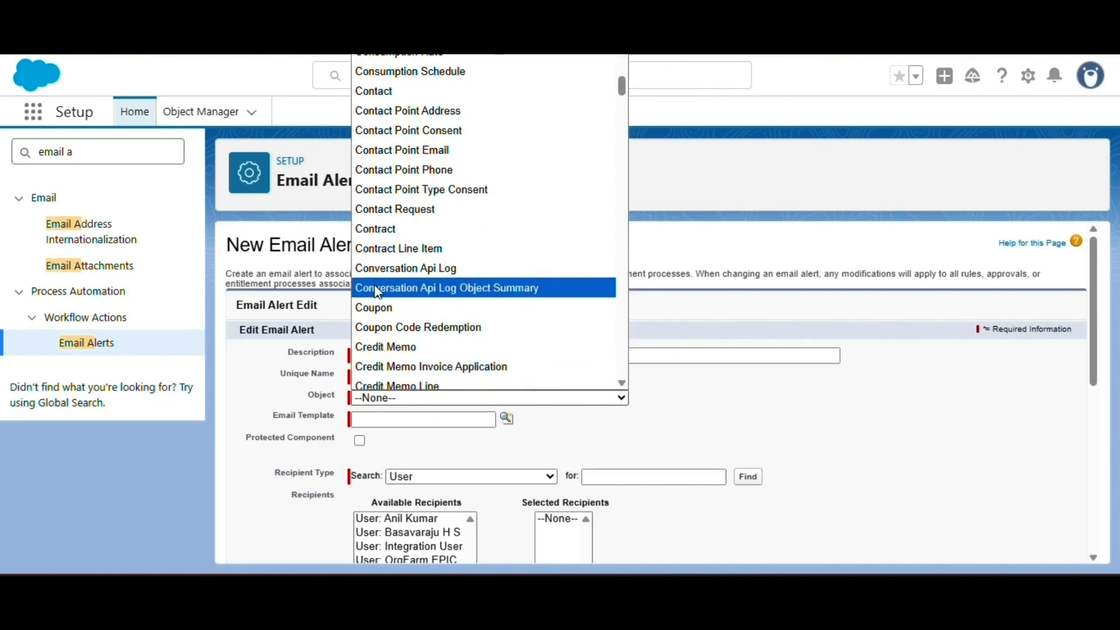
pyautogui.scroll(-20, 378, 341)
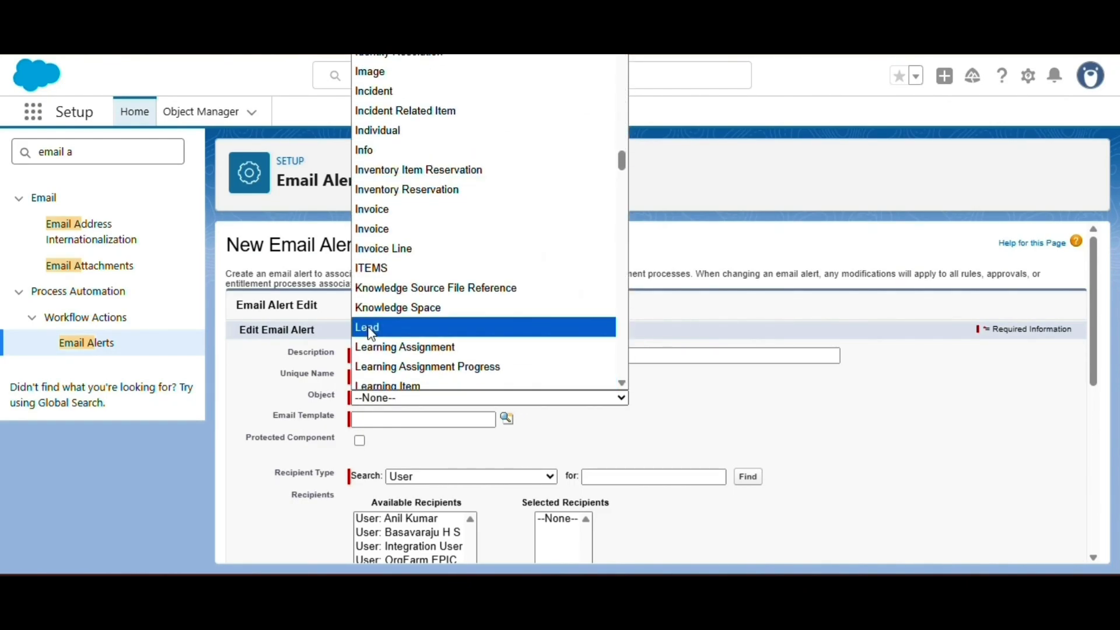
pyautogui.click(376, 325)
pyautogui.scroll(-1, 376, 394)
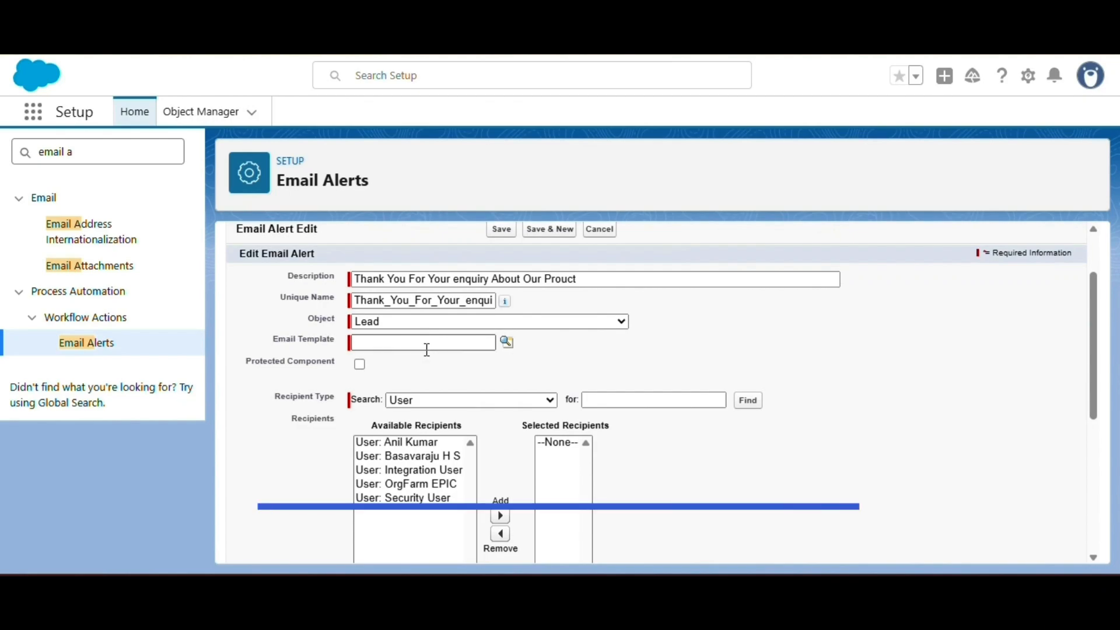
# Step: Pick 'Send Mail To Laed' in the email template lookup, then bring up the Recipient Type list
pyautogui.click(506, 343)
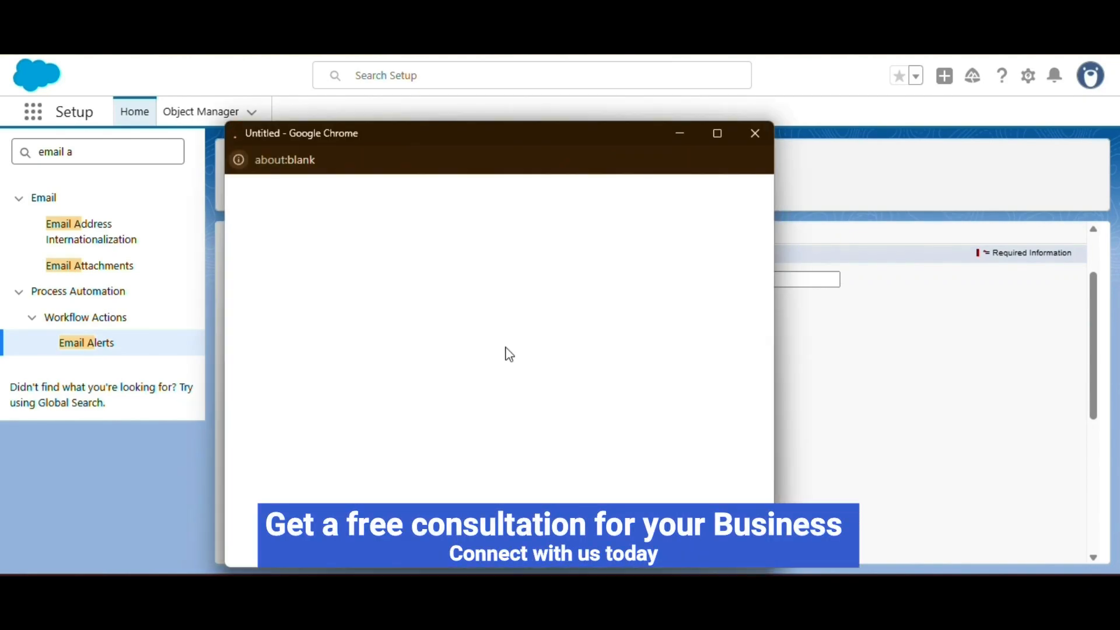
pyautogui.scroll(-10, 400, 374)
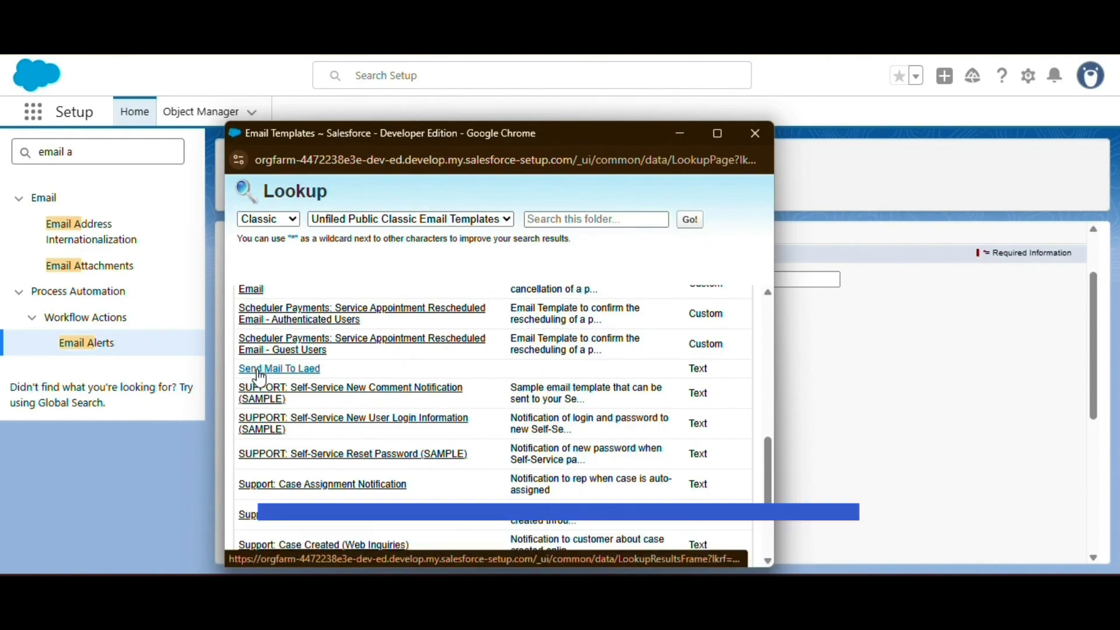
pyautogui.click(256, 365)
pyautogui.scroll(-2, 467, 367)
pyautogui.click(433, 319)
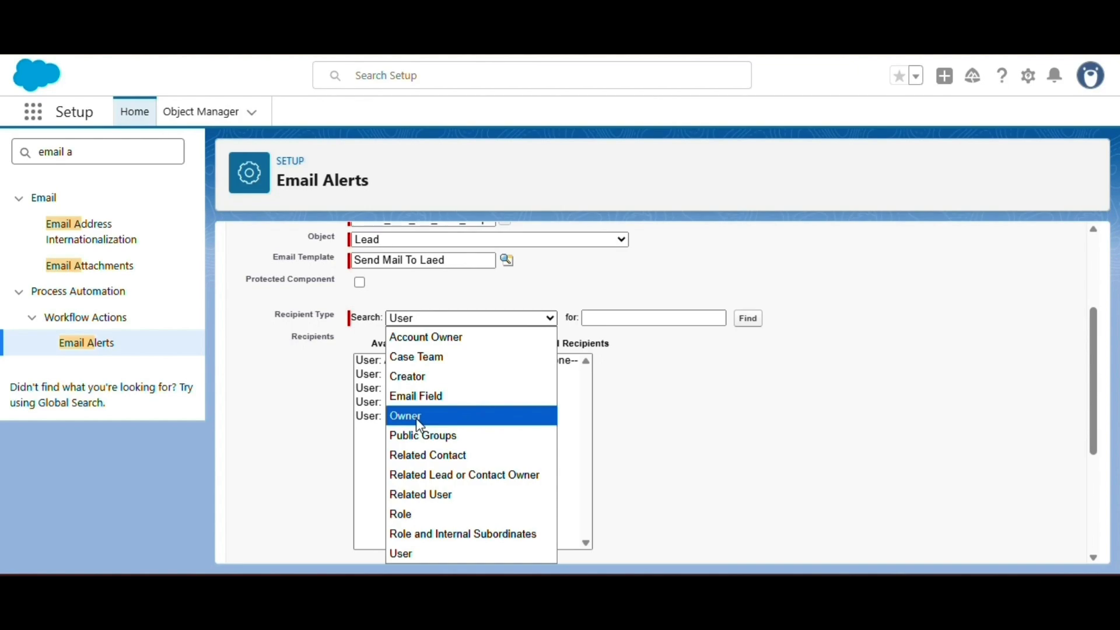
# Step: Add 'Email Field: Email' as the alert's recipient and save the alert
pyautogui.click(421, 396)
pyautogui.click(402, 362)
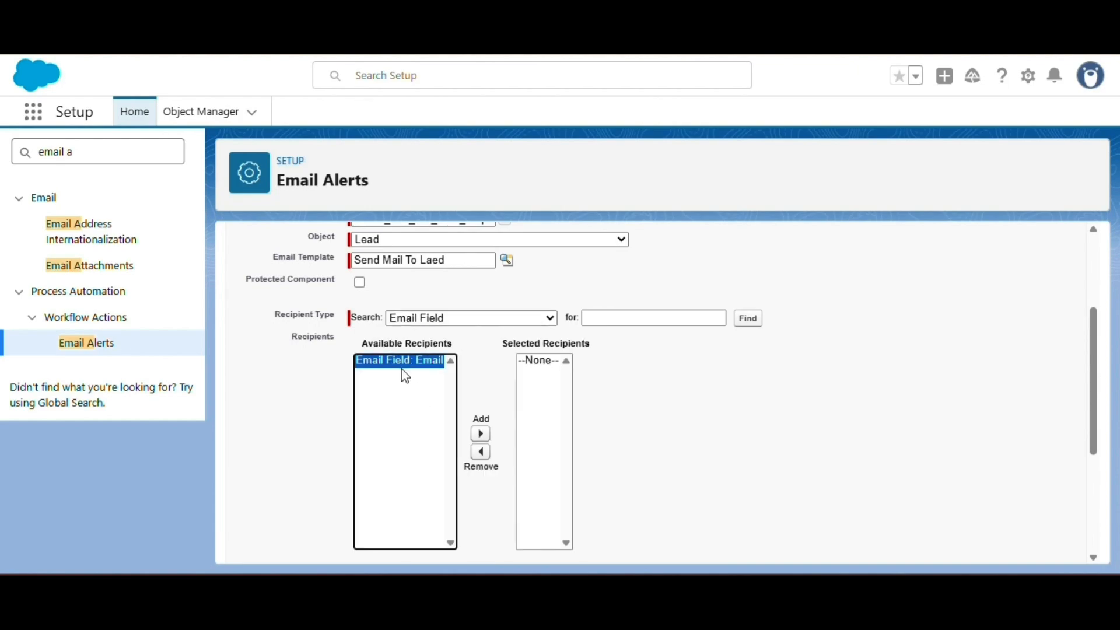
pyautogui.click(480, 433)
pyautogui.scroll(-4, 479, 440)
pyautogui.click(365, 374)
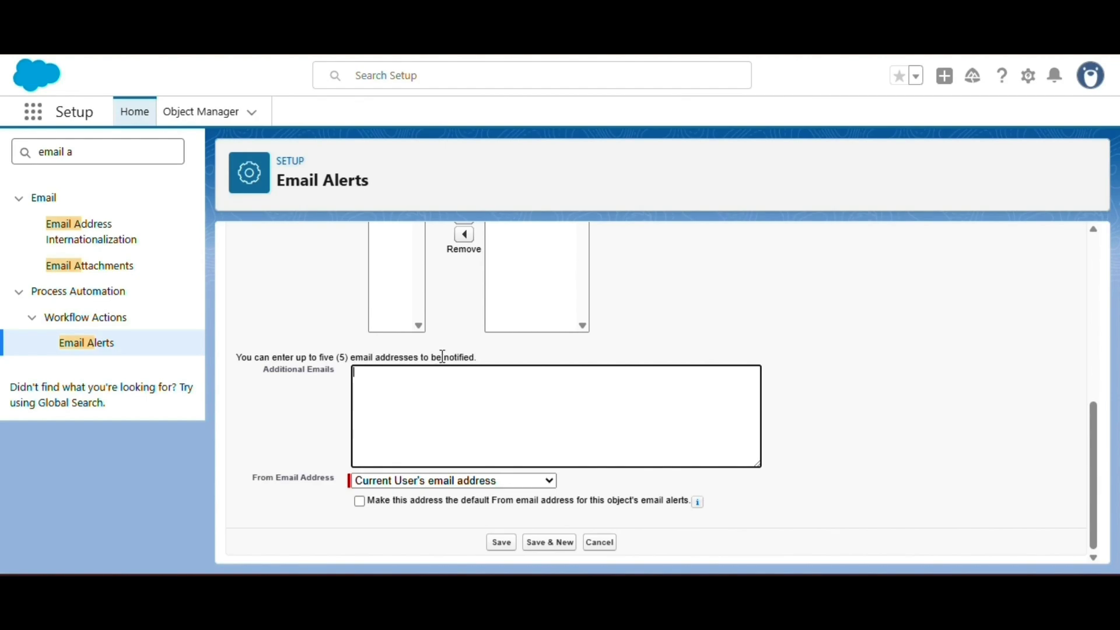
pyautogui.click(505, 542)
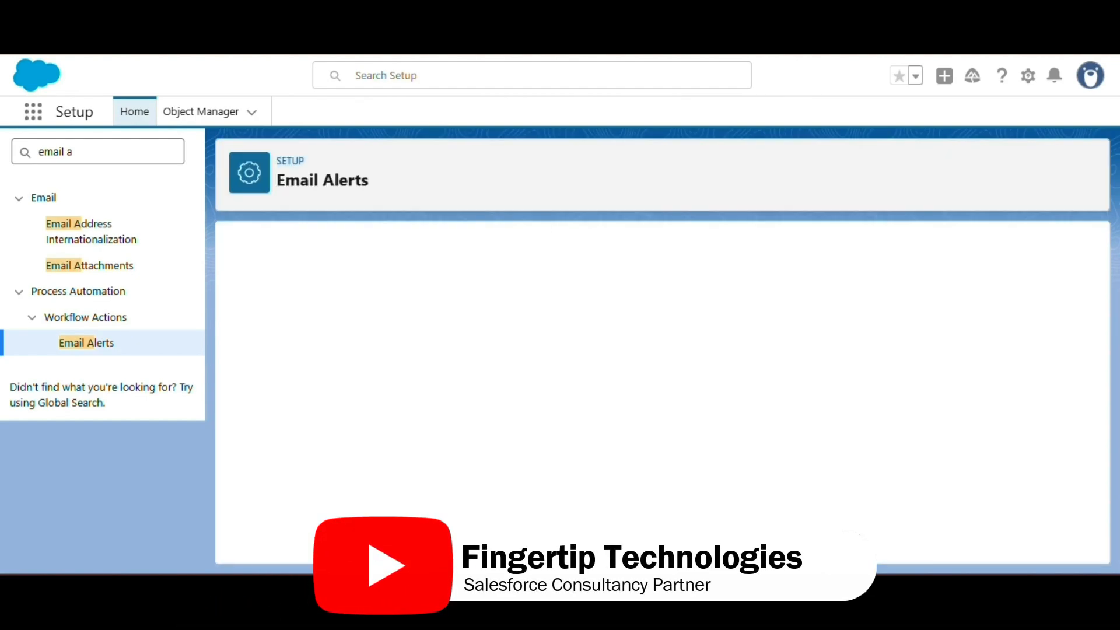
# Step: Clear the Quick Find setup search box
pyautogui.scroll(-4, 409, 350)
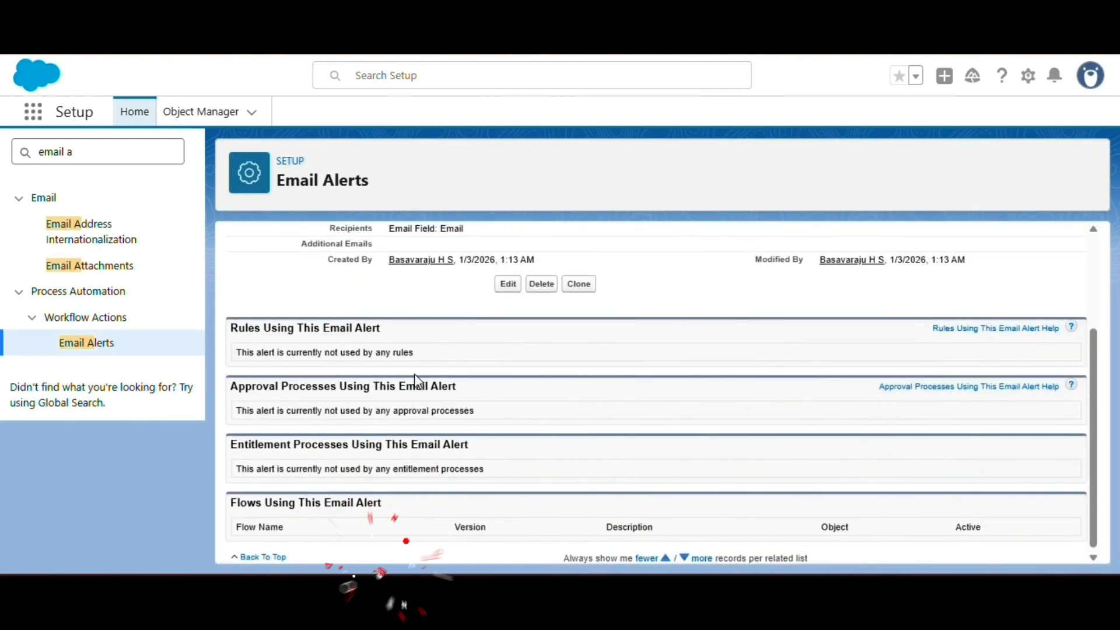
pyautogui.scroll(5, 414, 373)
pyautogui.click(83, 150)
pyautogui.press('BackSpace')
pyautogui.press('BackSpace')
pyautogui.press('BackSpace')
pyautogui.press('BackSpace')
pyautogui.press('BackSpace')
pyautogui.press('BackSpace')
pyautogui.press('BackSpace')
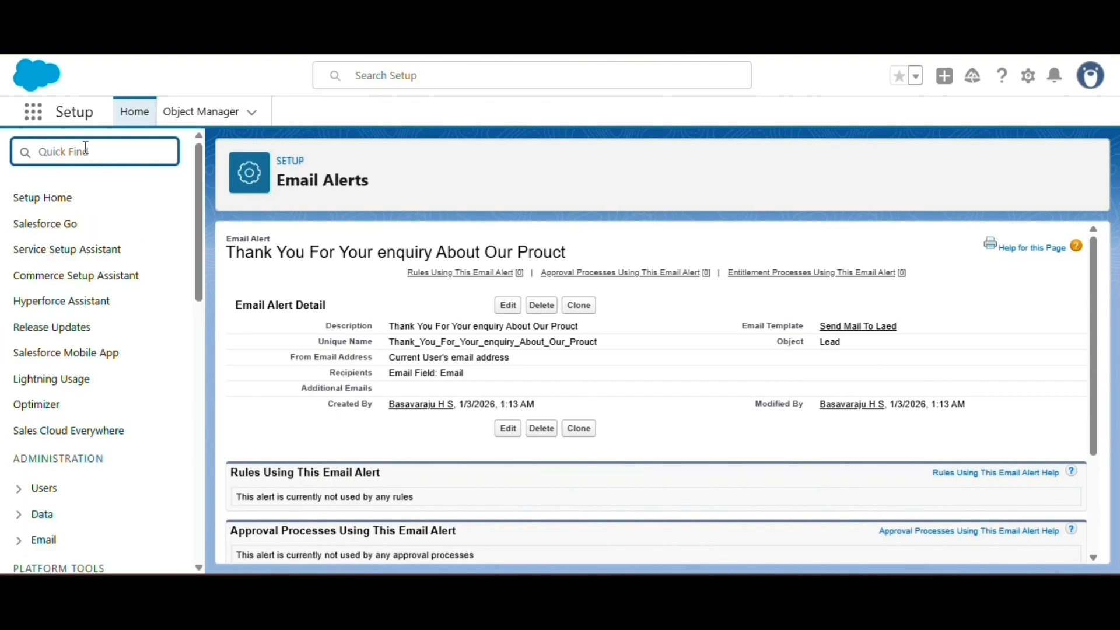
# Step: Find Flows in Quick Find and start a New Flow
pyautogui.write('Flows')
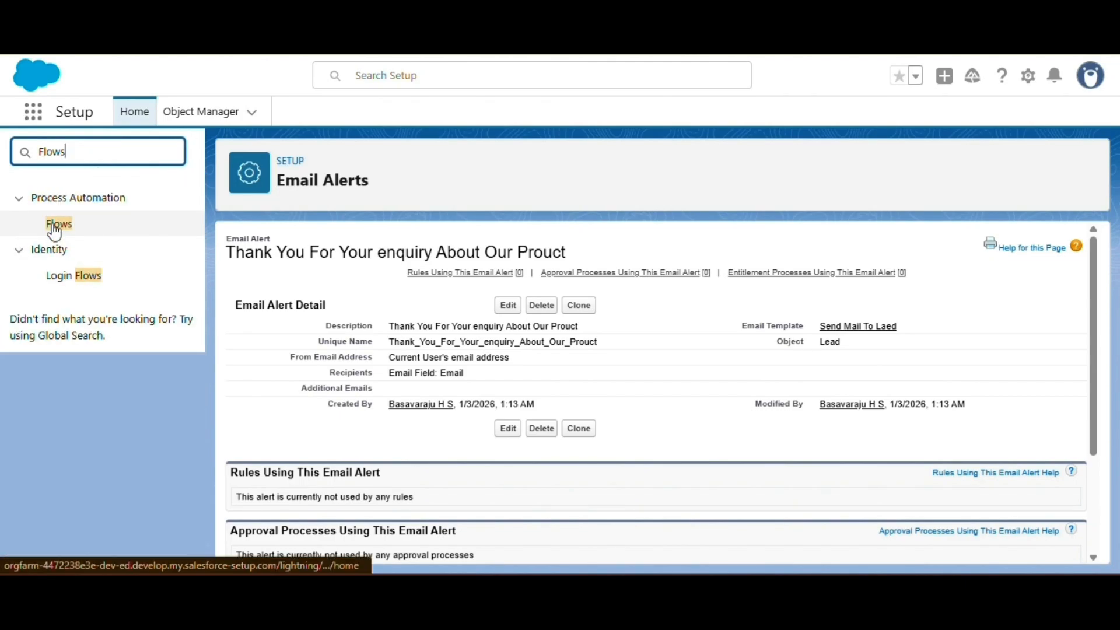
pyautogui.click(56, 227)
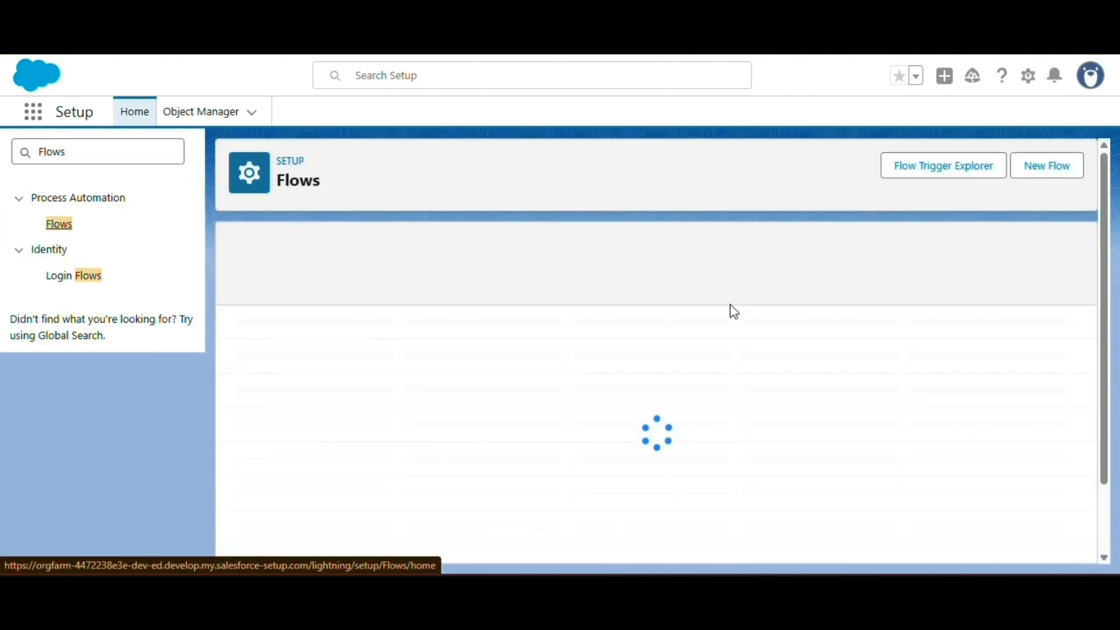
pyautogui.click(1055, 170)
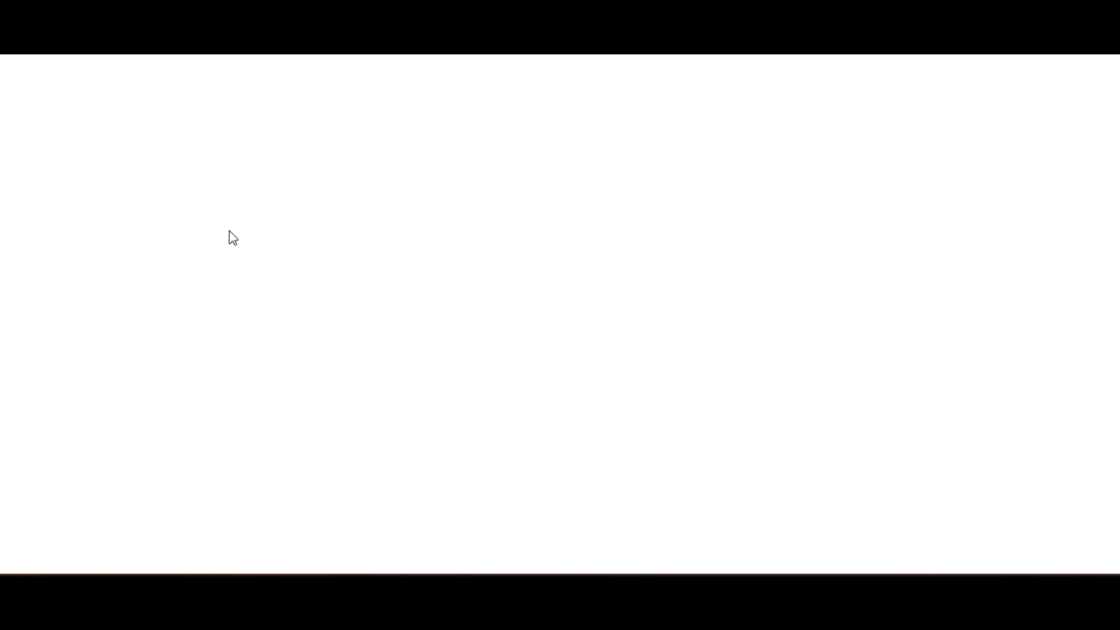
pyautogui.scroll(-1, 410, 291)
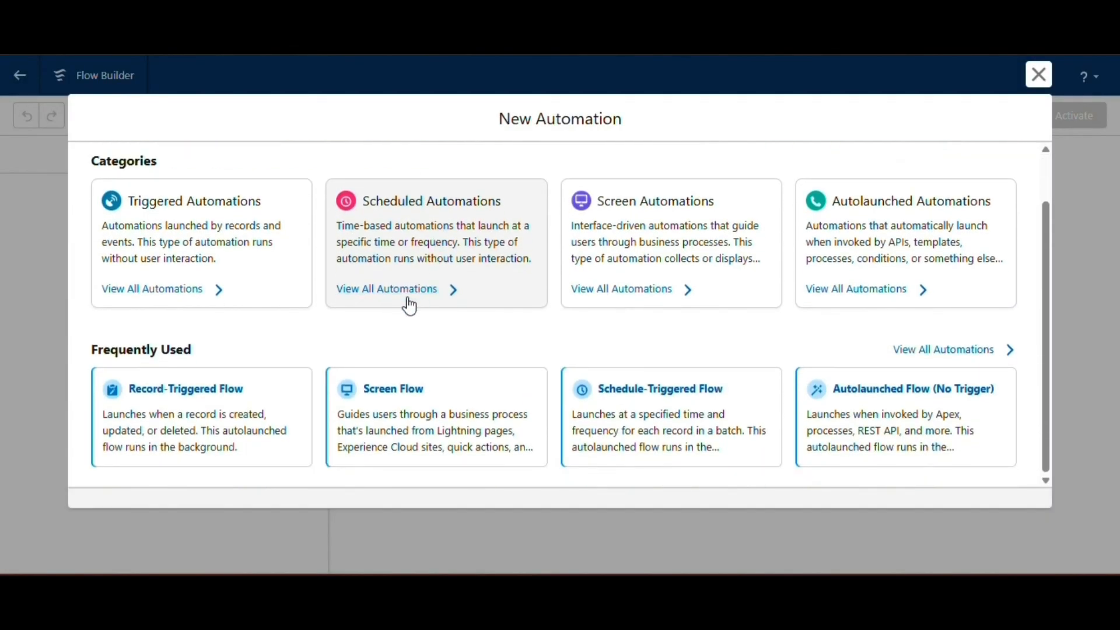
# Step: Choose a Record-Triggered Flow with Lead as the triggering object
pyautogui.click(157, 402)
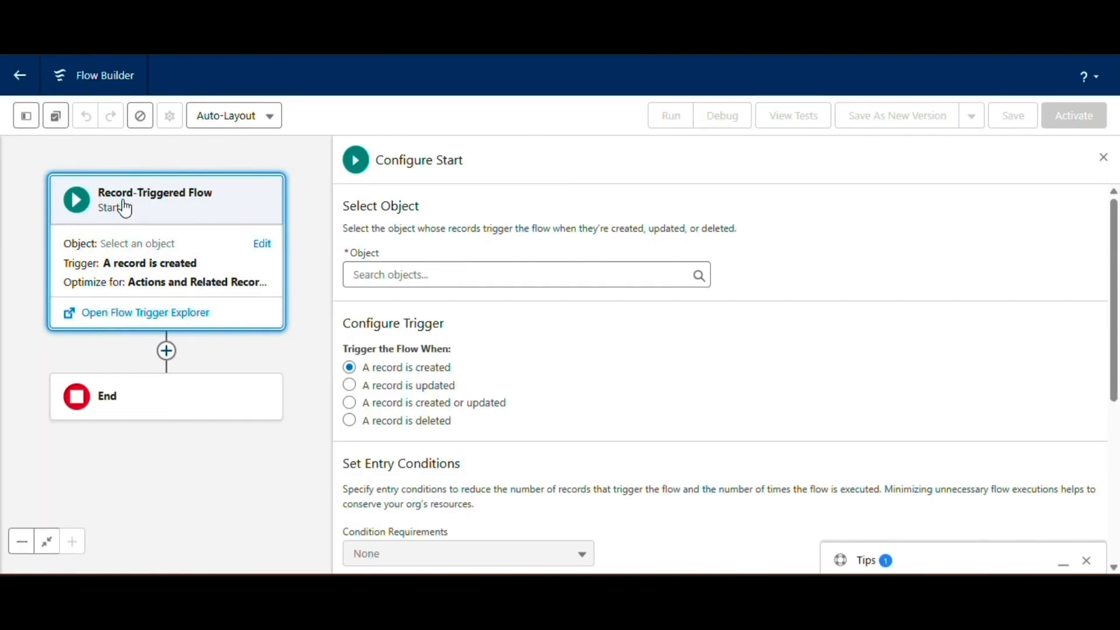
pyautogui.click(382, 274)
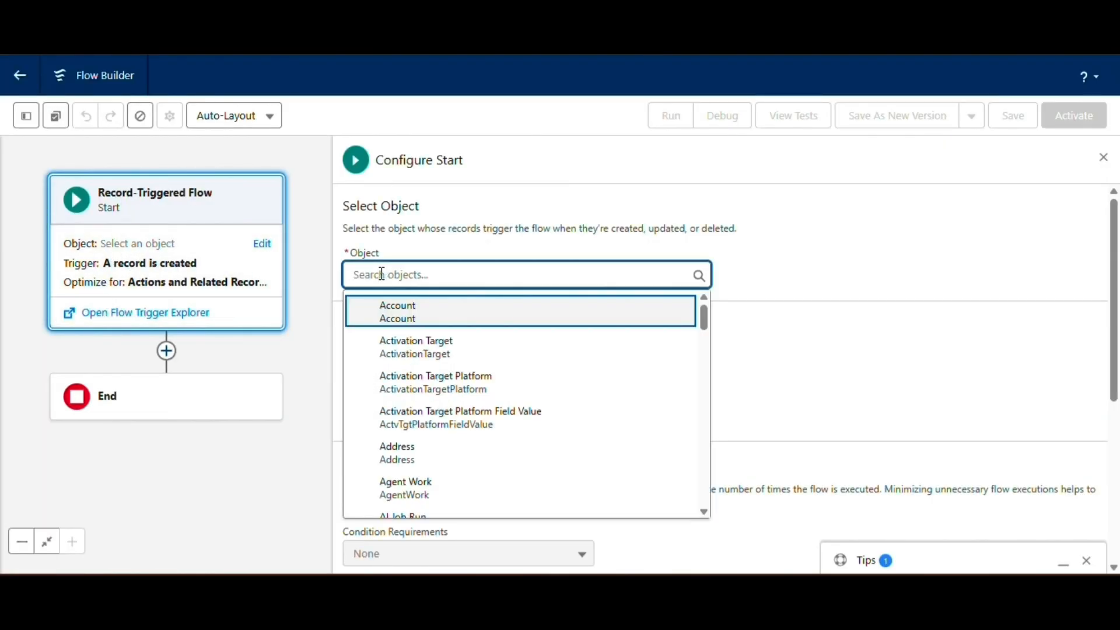
pyautogui.write('lead')
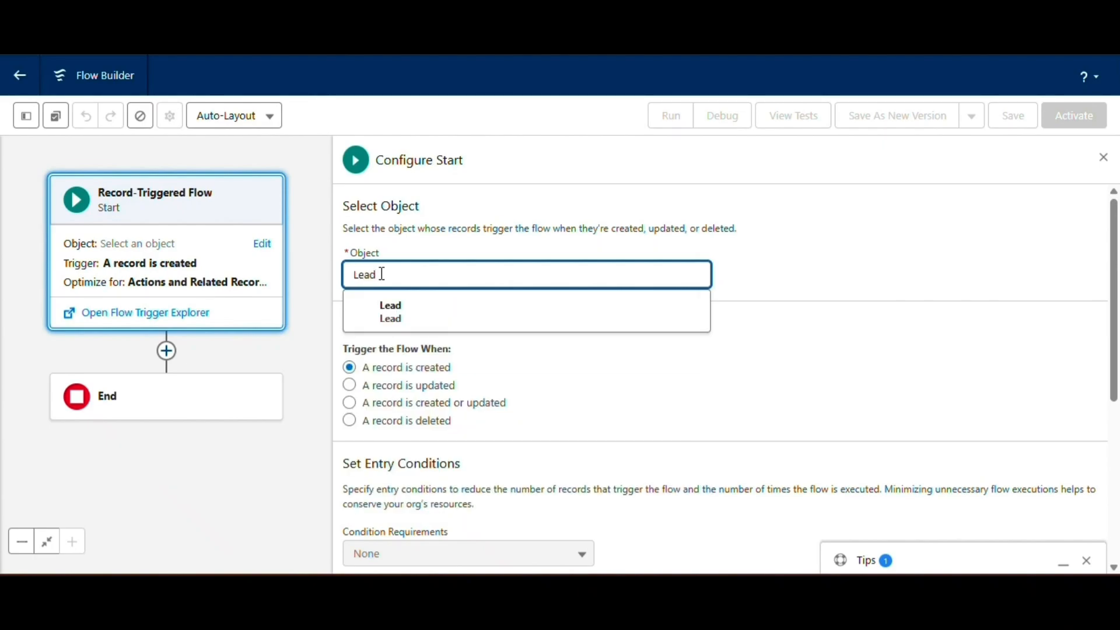
pyautogui.click(380, 313)
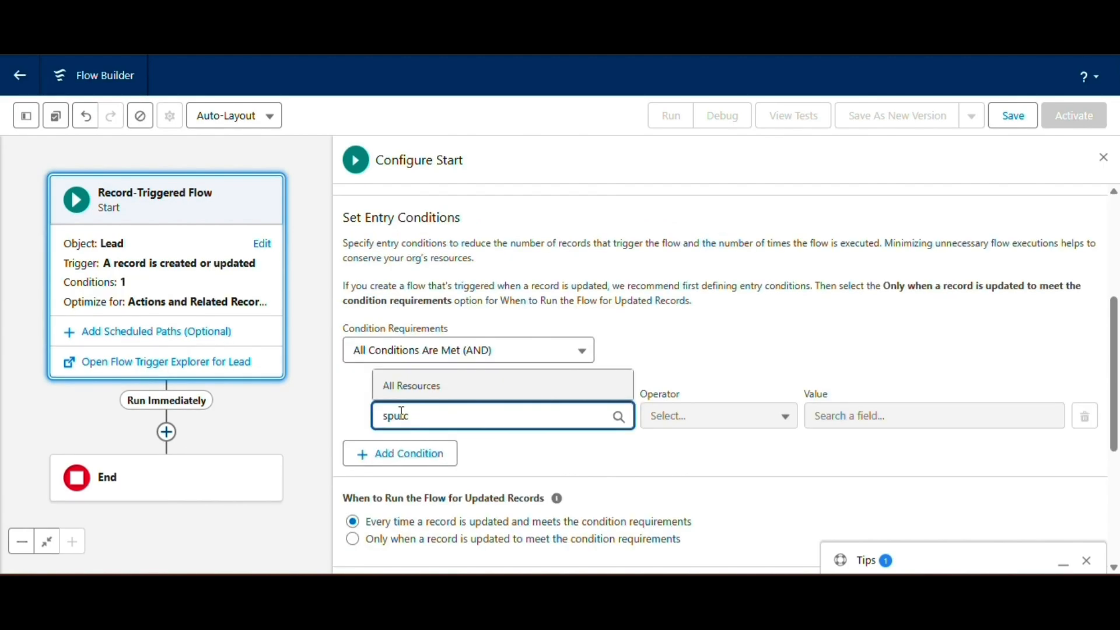
# Step: Adjust the flow's entry conditions, choosing Lead Source and Web, then close the tips panel
pyautogui.write('so')
pyautogui.click(387, 356)
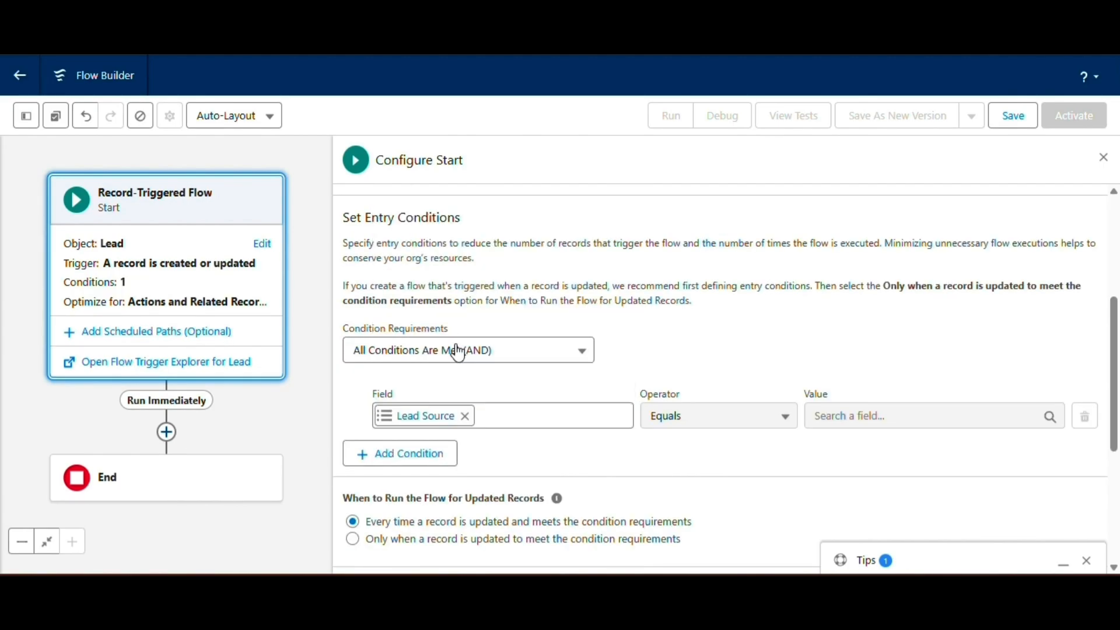
pyautogui.click(815, 414)
pyautogui.write('wen')
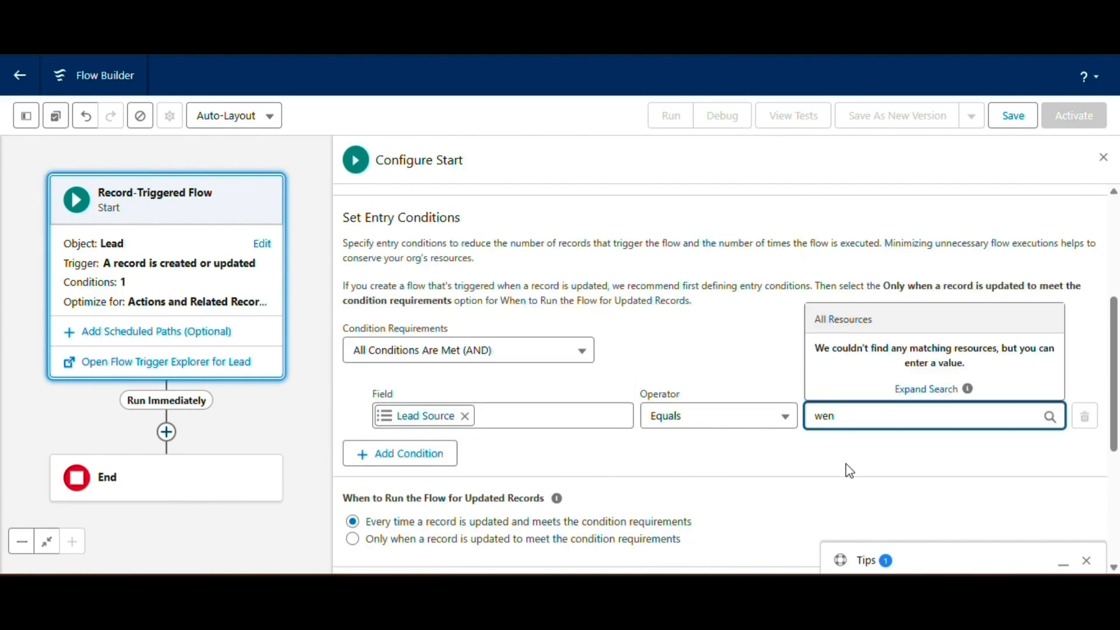
pyautogui.press('BackSpace')
pyautogui.write('b')
pyautogui.click(857, 363)
pyautogui.scroll(-1, 514, 480)
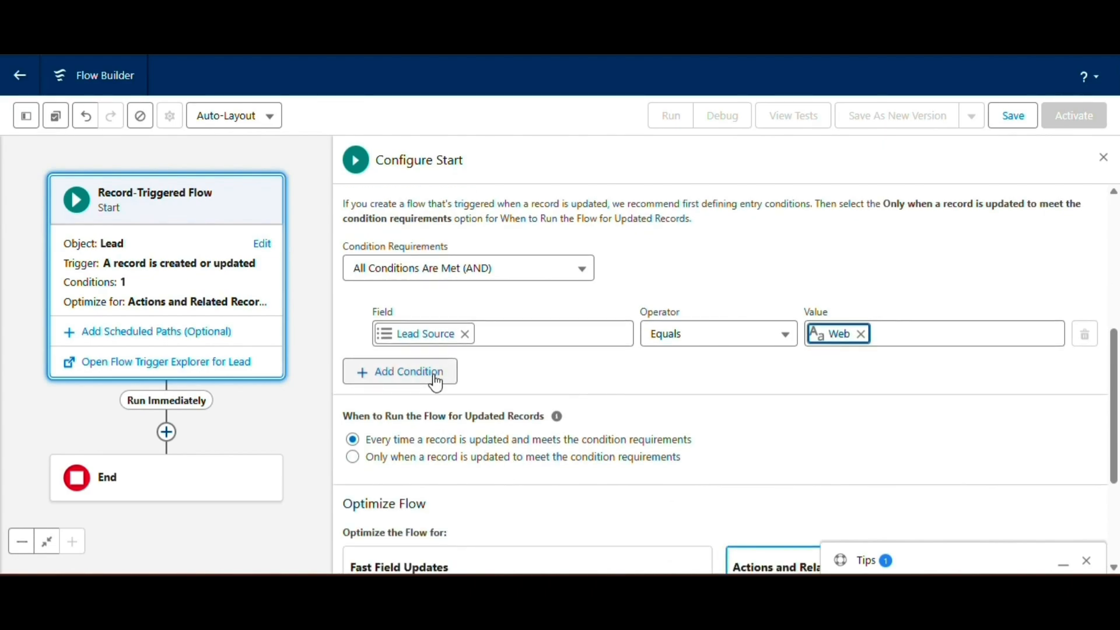
pyautogui.click(400, 372)
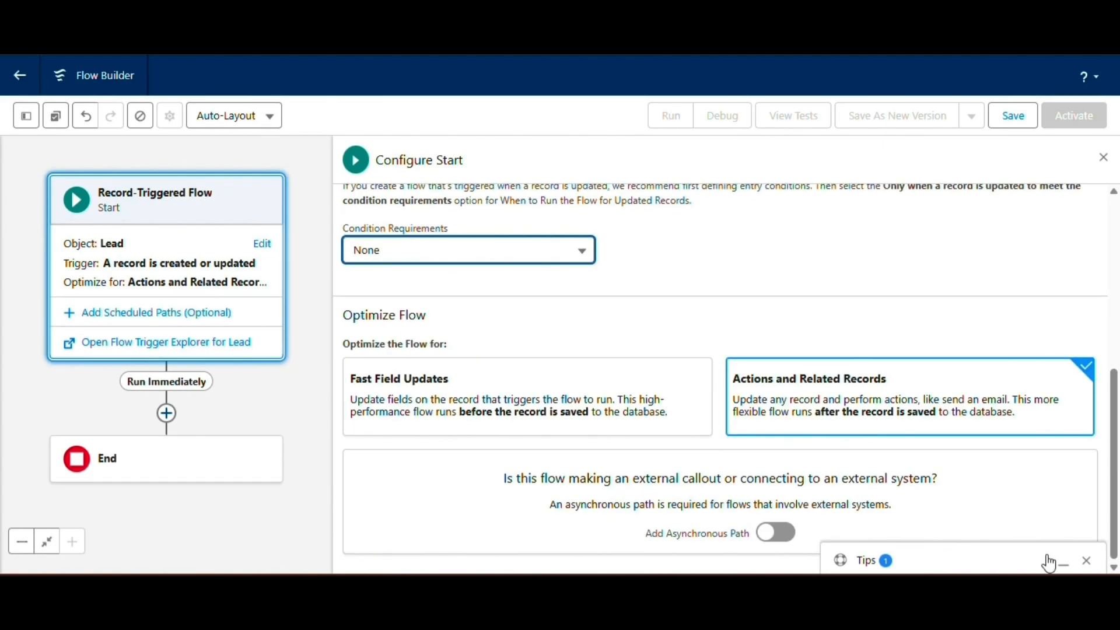
pyautogui.click(1050, 561)
pyautogui.scroll(5, 544, 445)
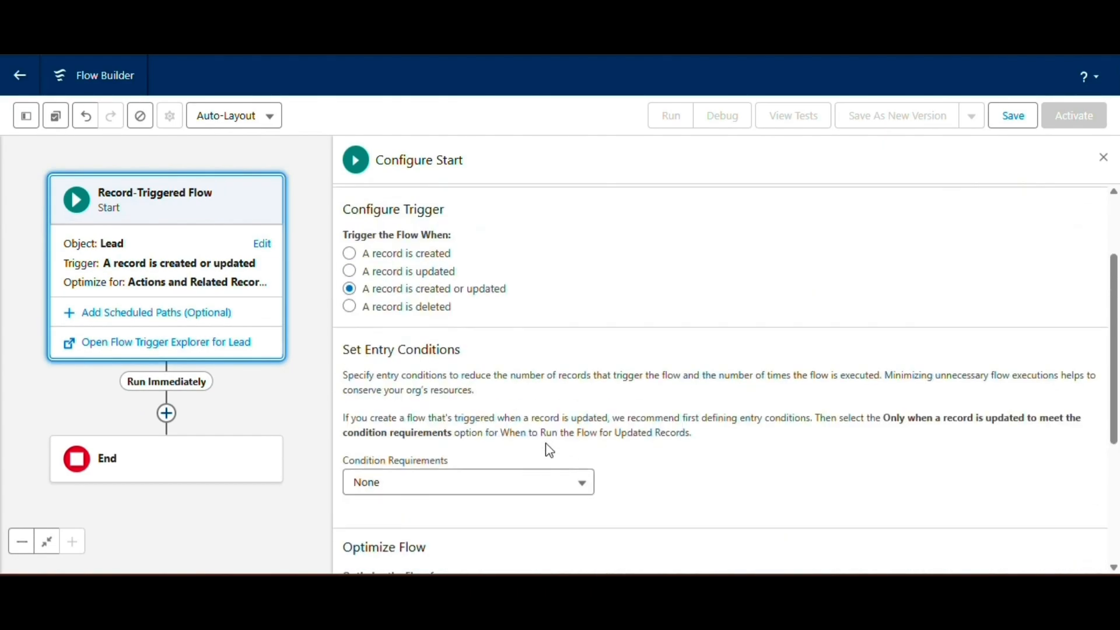
pyautogui.scroll(2, 337, 399)
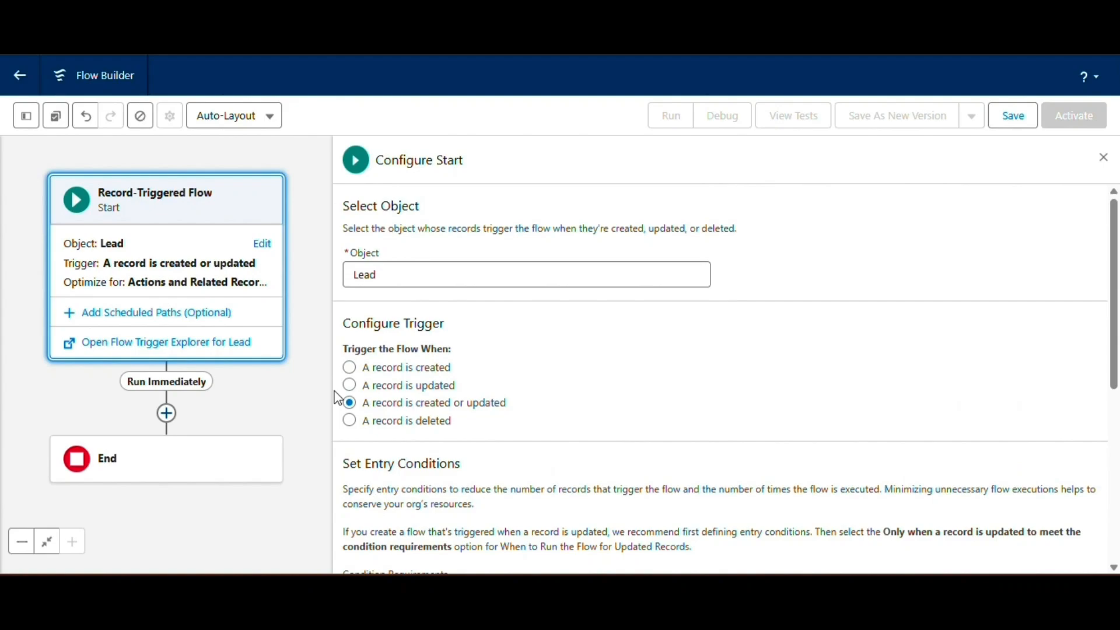
# Step: Add a Send Email Alert action using the product-enquiry alert, labelled 'Thanks For Enquiry'
pyautogui.click(167, 414)
pyautogui.write('send')
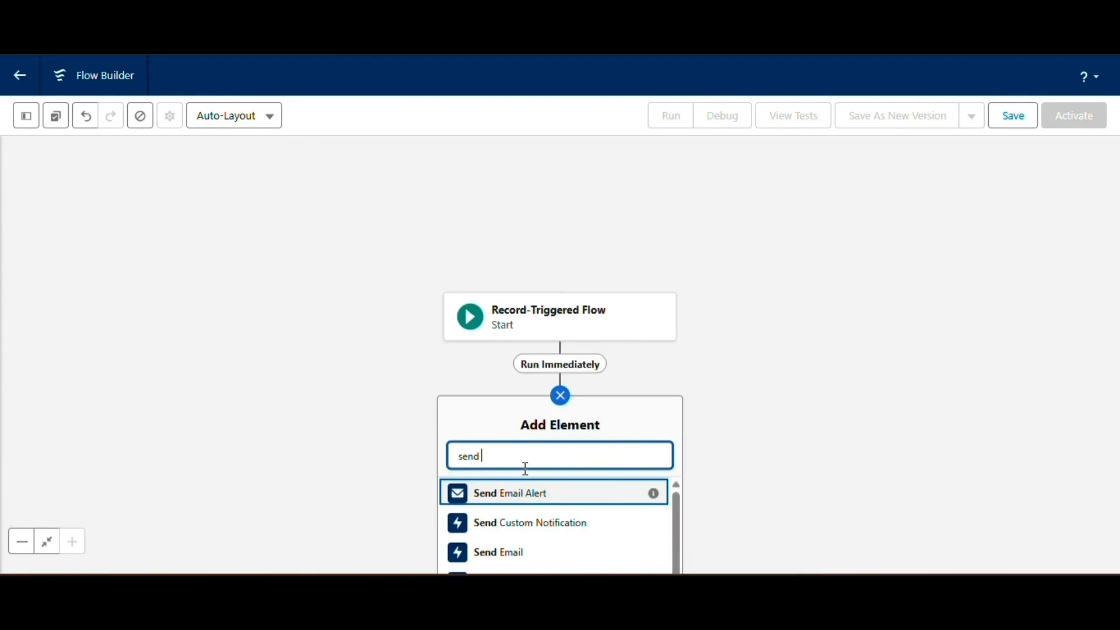
pyautogui.click(496, 489)
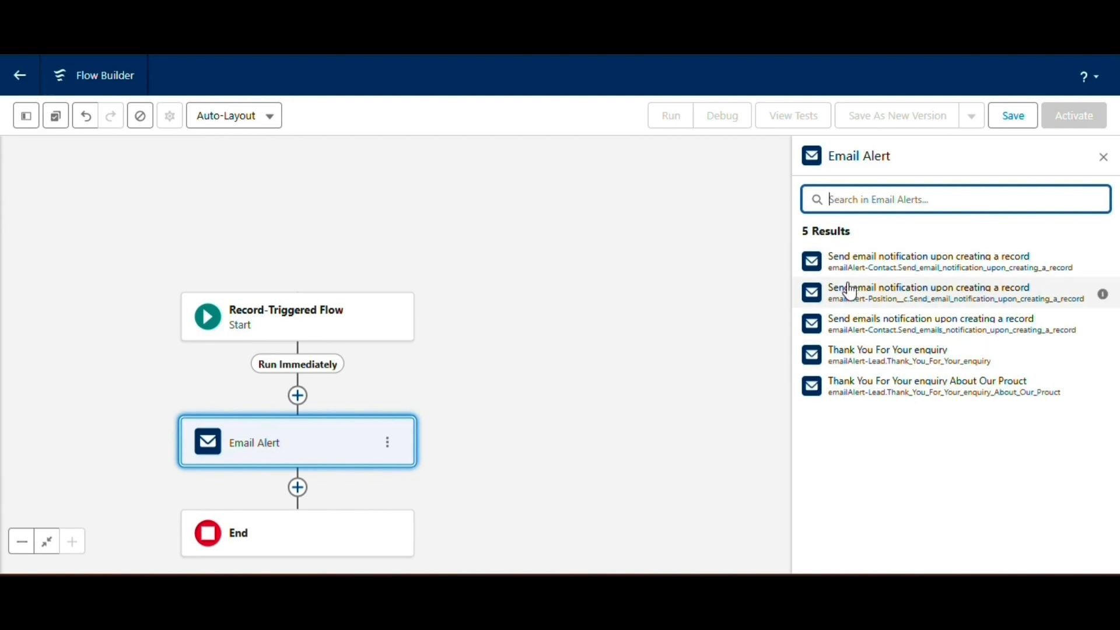
pyautogui.click(969, 392)
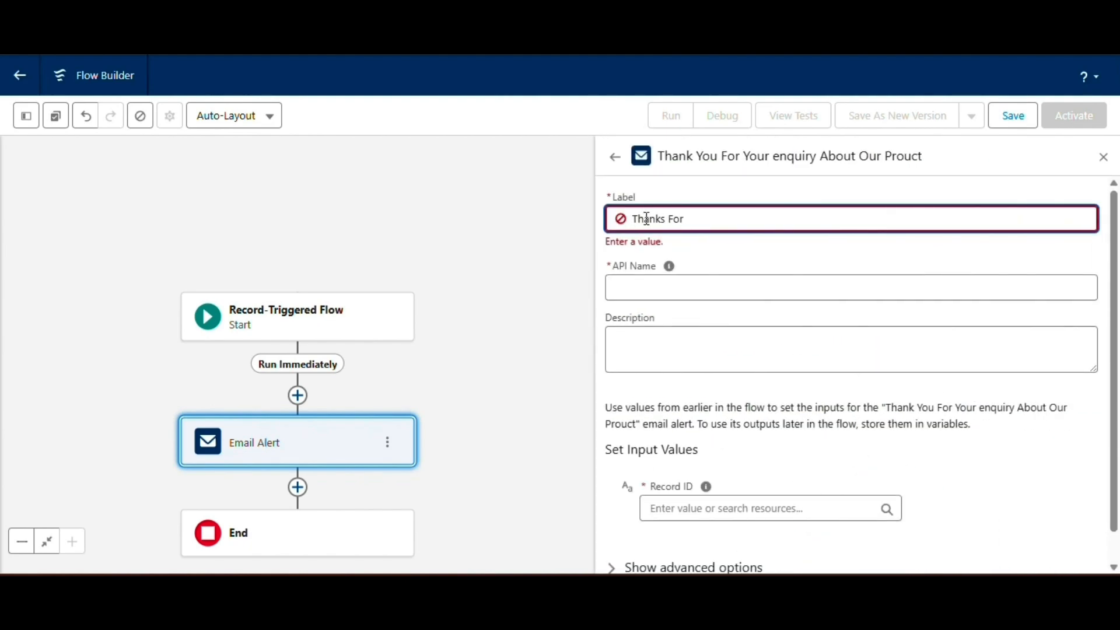
pyautogui.write('Thanks For Enquiry')
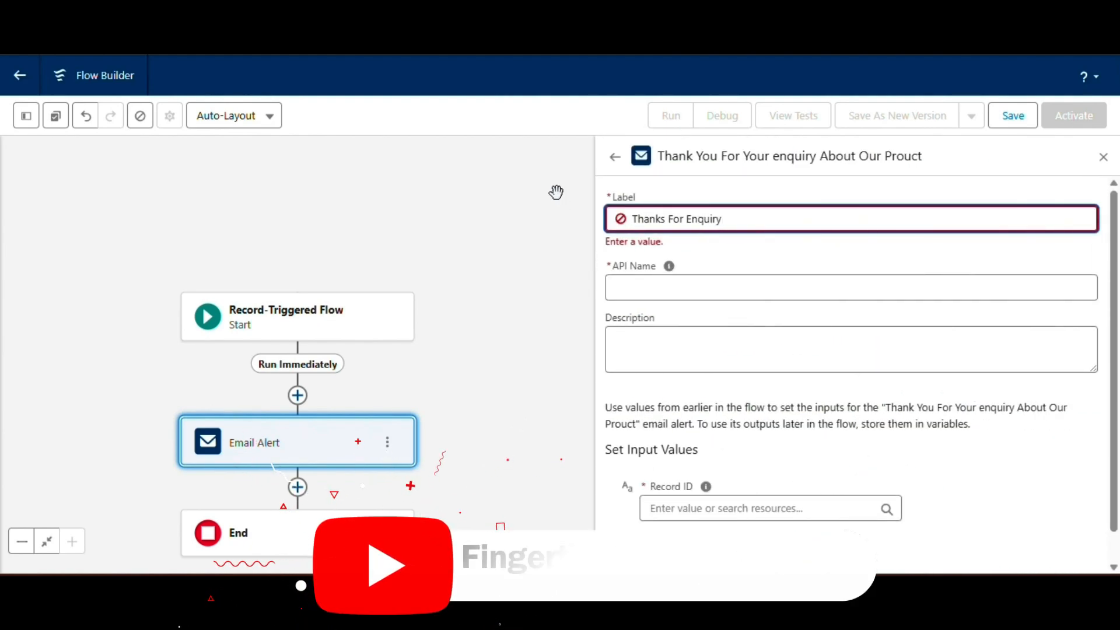
pyautogui.press('Tab')
pyautogui.click(662, 327)
# Step: Set Record ID to the triggering Lead's Lead ID and save the flow as 'Send Email Alert'
pyautogui.click(678, 460)
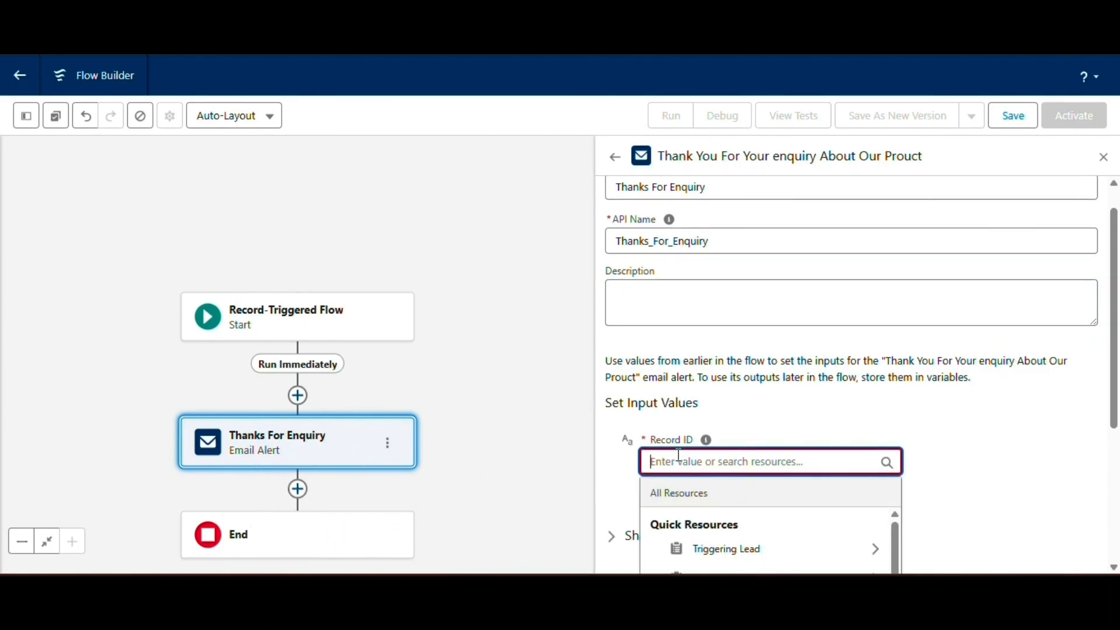
pyautogui.click(726, 549)
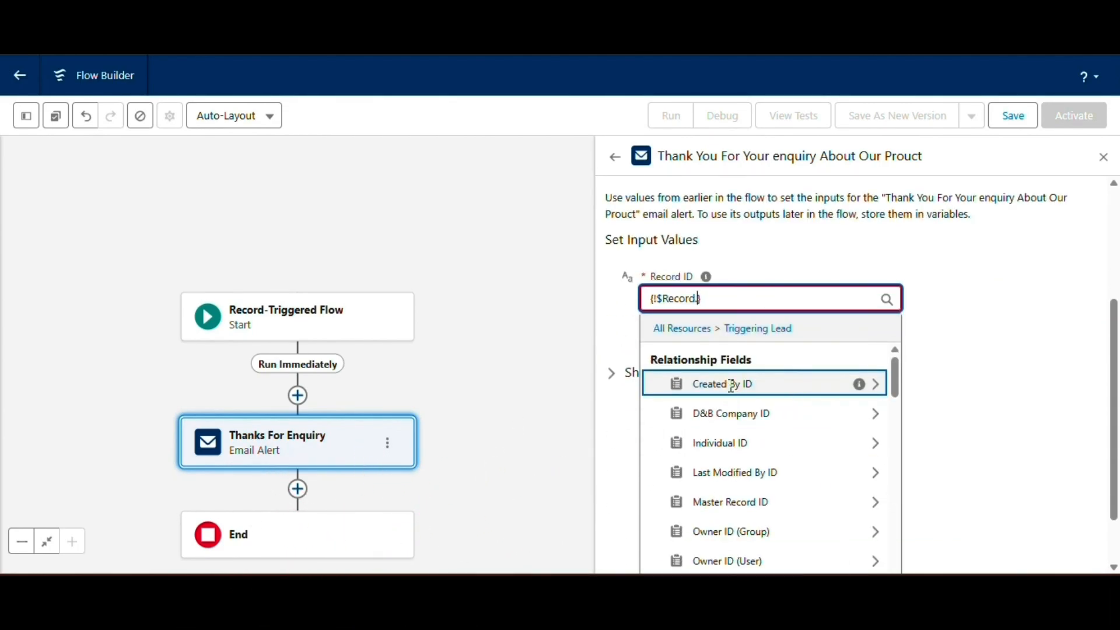
pyautogui.write('lead')
pyautogui.click(720, 524)
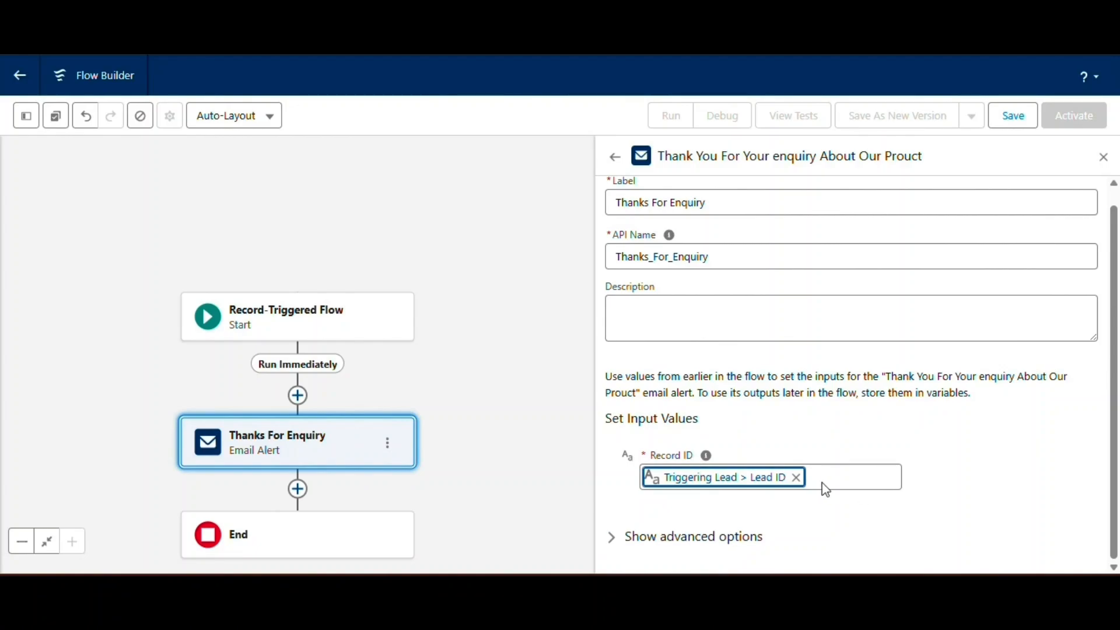
pyautogui.click(1012, 116)
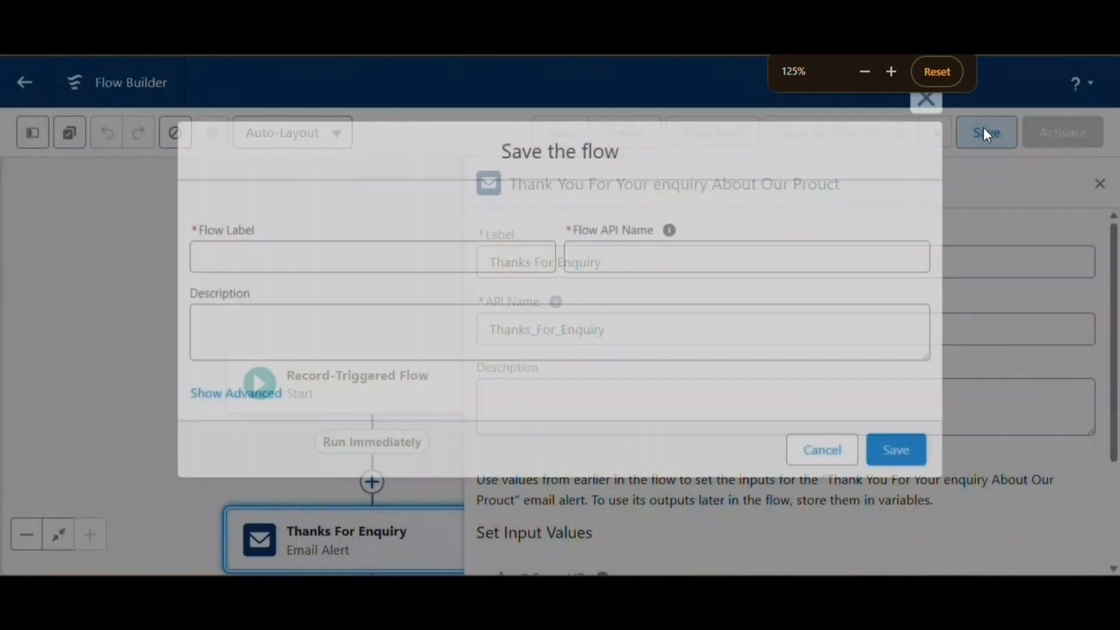
pyautogui.click(237, 262)
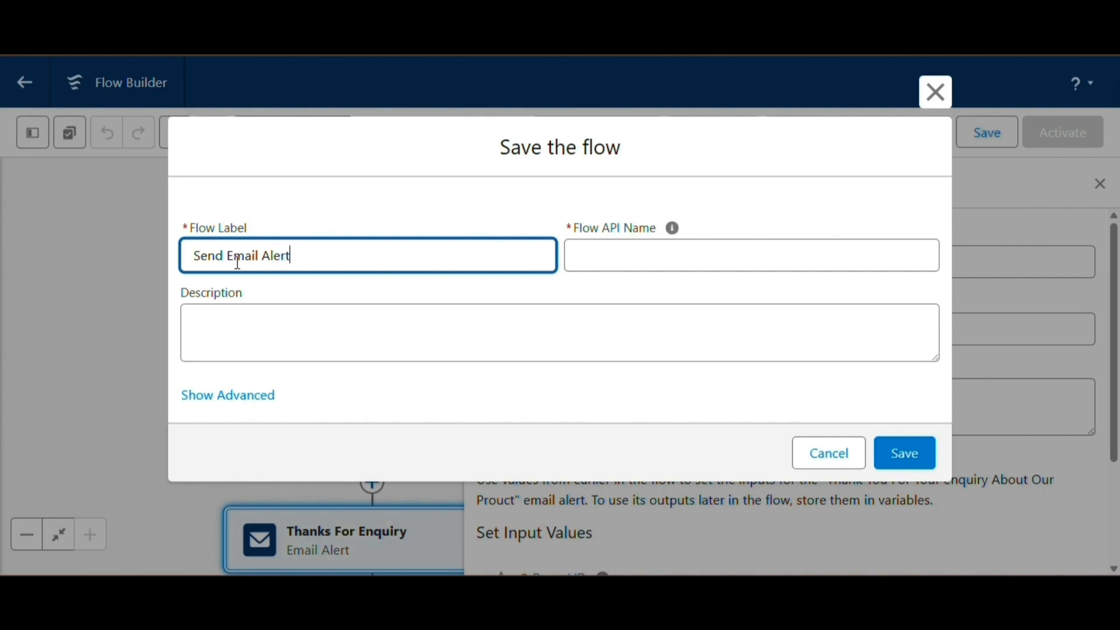
# Step: Confirm the save of the 'Send Email Alert' flow and activate it
pyautogui.click(352, 324)
pyautogui.click(908, 458)
pyautogui.hotkey('ctrl', '0')
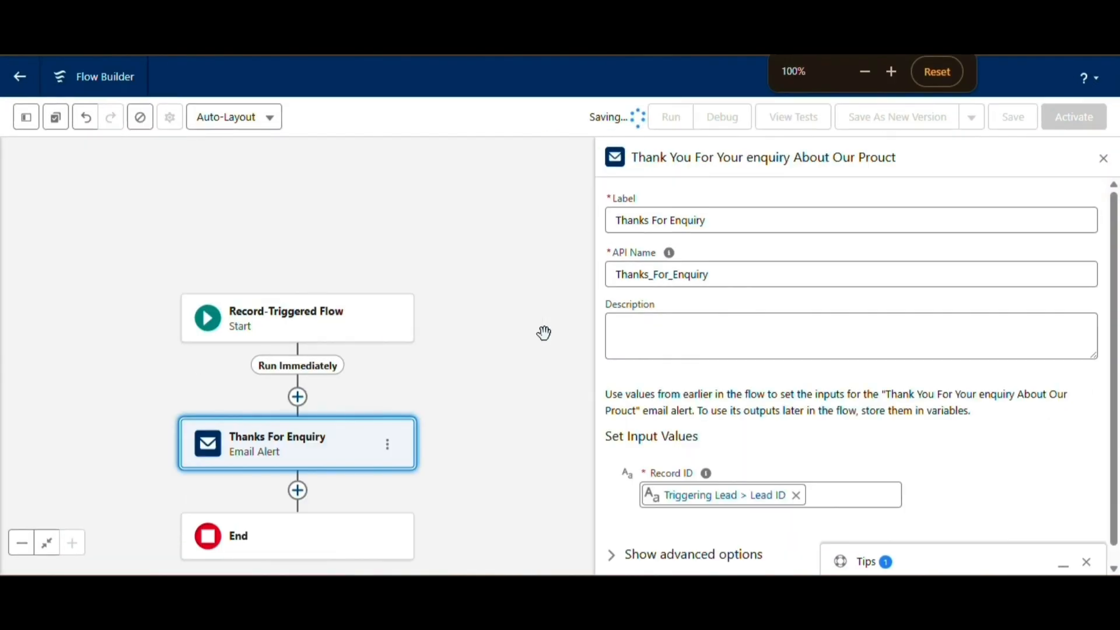
pyautogui.scroll(-1, 742, 392)
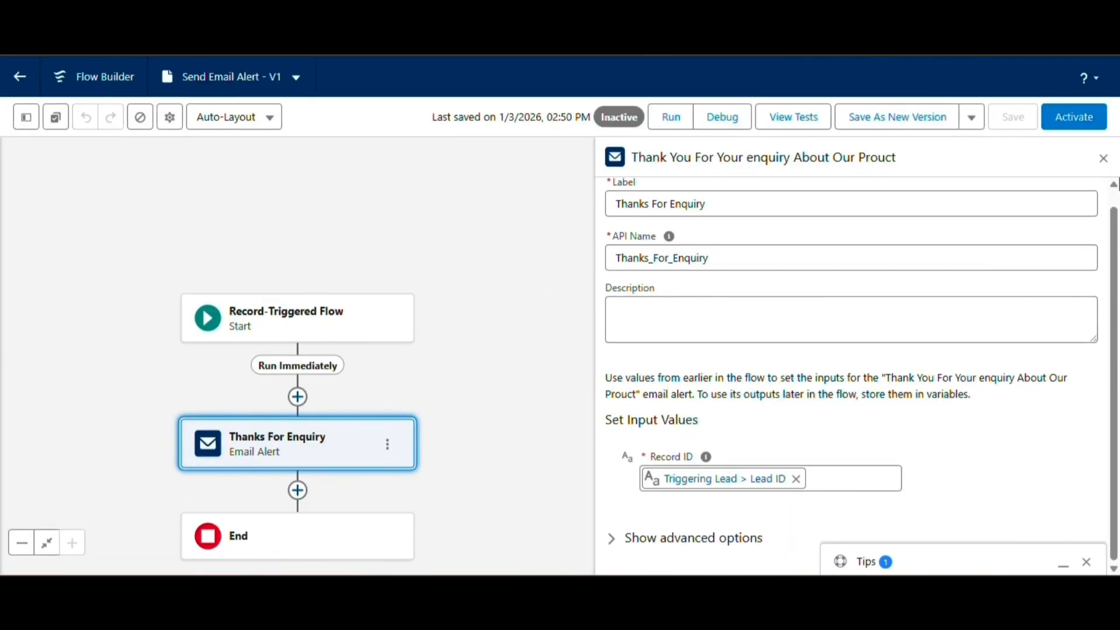
pyautogui.click(1073, 119)
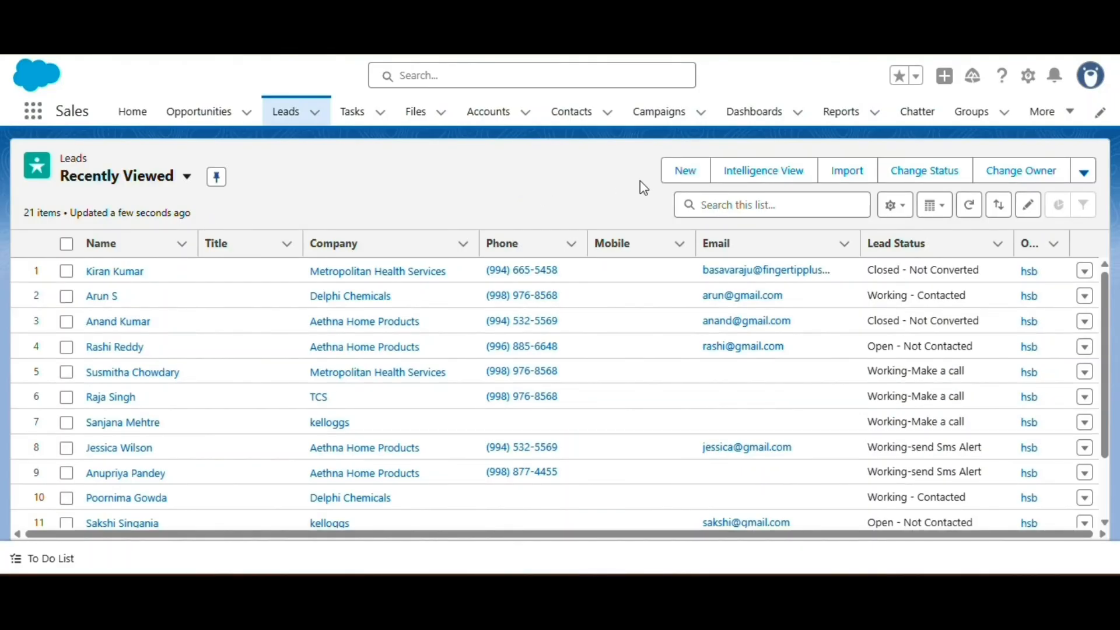
# Step: Start a new lead with salutation Mr. and enter its phone and mobile numbers
pyautogui.click(675, 170)
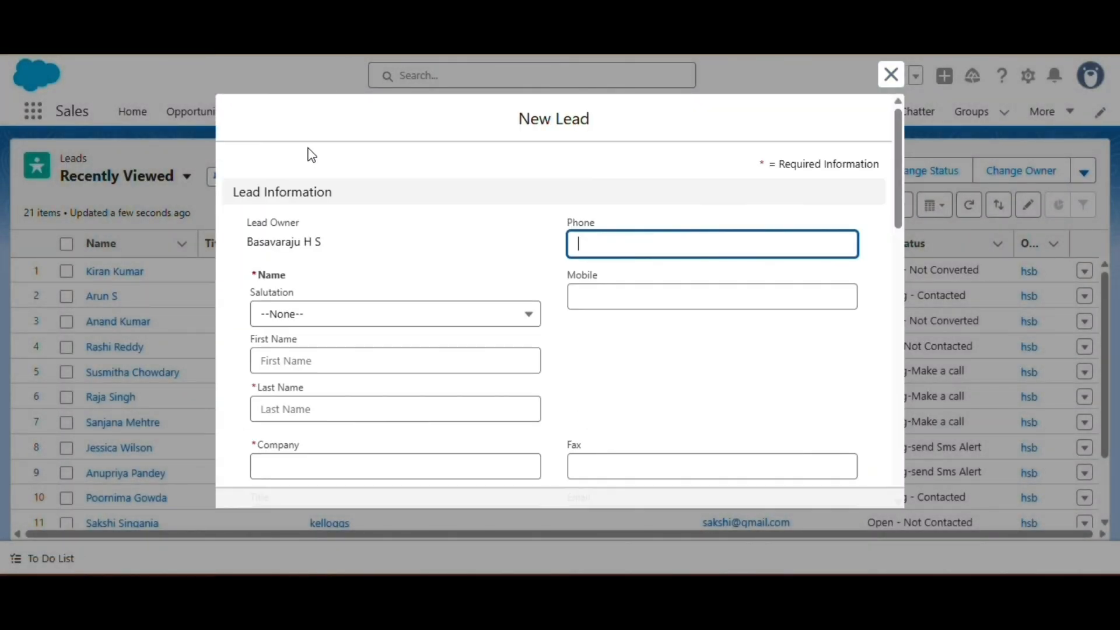
pyautogui.click(345, 315)
pyautogui.click(327, 371)
pyautogui.click(712, 244)
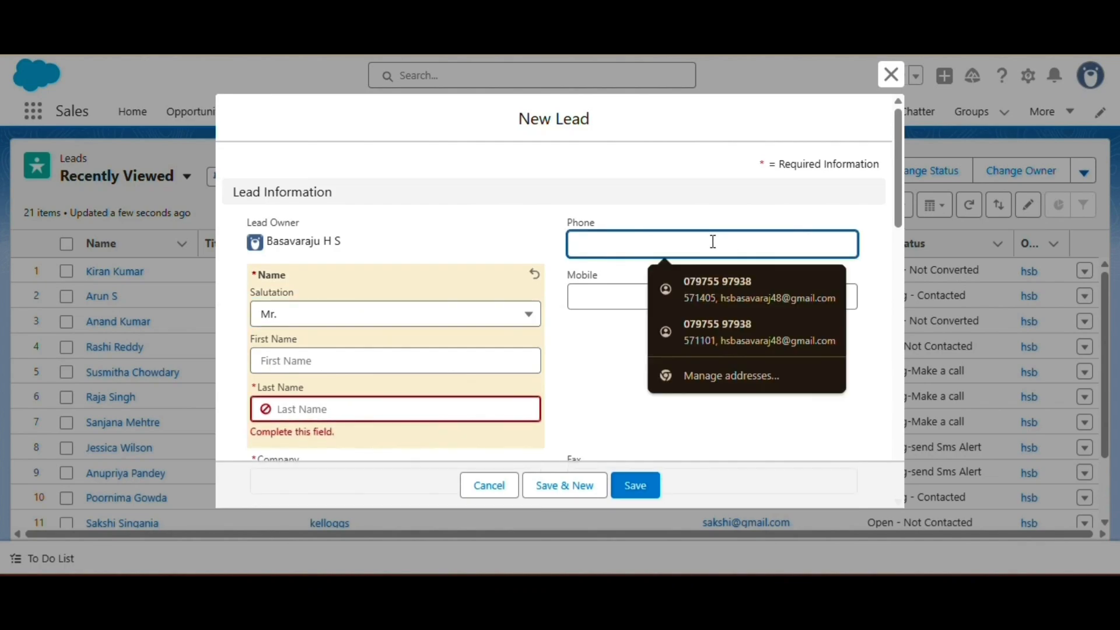
pyautogui.click(632, 297)
pyautogui.write('123456765432')
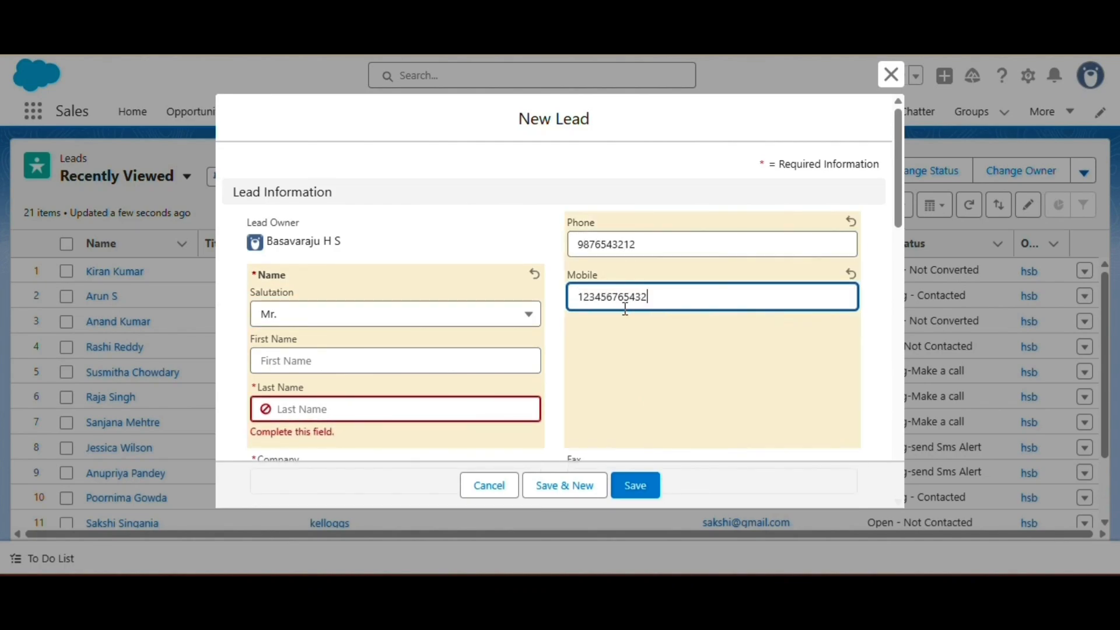
# Step: Enter the lead's first and last name and set the company to Metropolitan Health Services
pyautogui.scroll(-3, 600, 302)
pyautogui.click(343, 242)
pyautogui.click(318, 195)
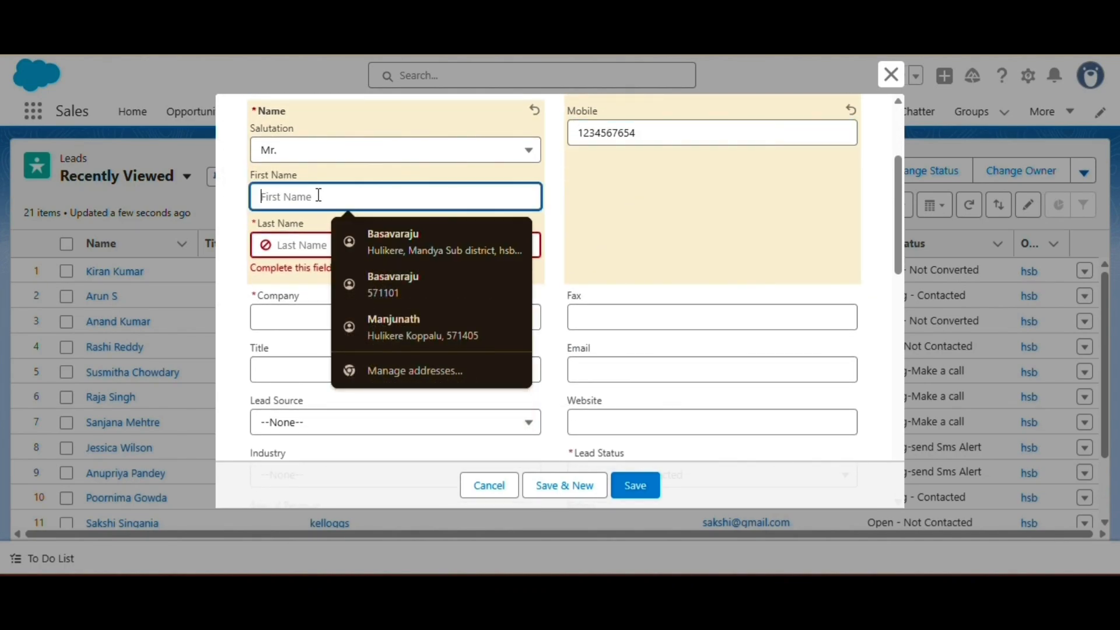
pyautogui.write('Raj')
pyautogui.click(332, 244)
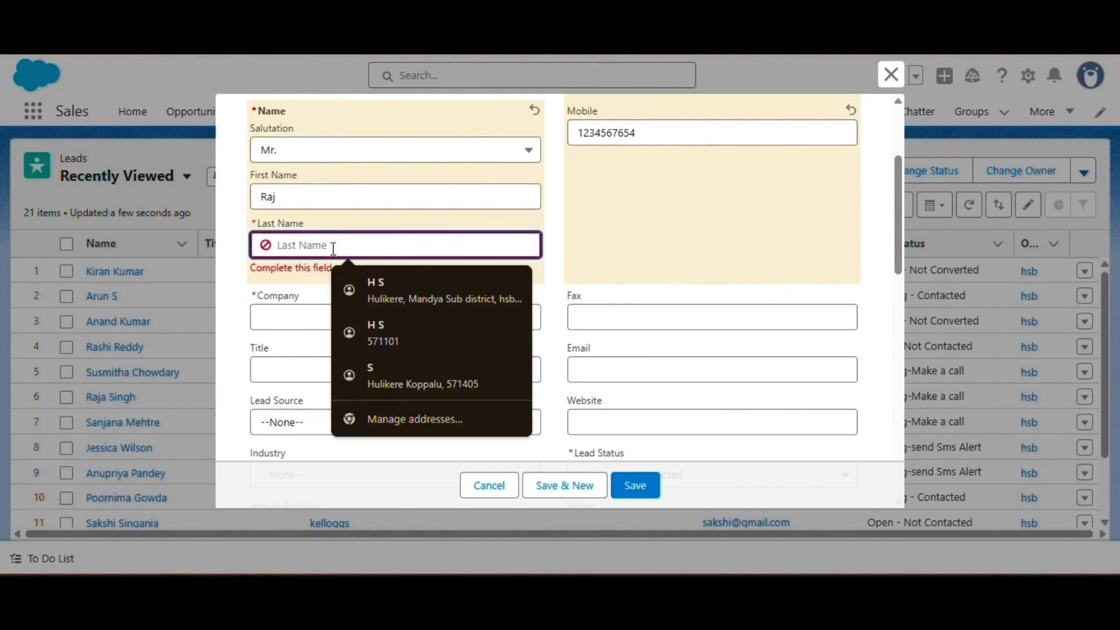
pyautogui.write('b')
pyautogui.press('BackSpace')
pyautogui.write('B')
pyautogui.click(261, 323)
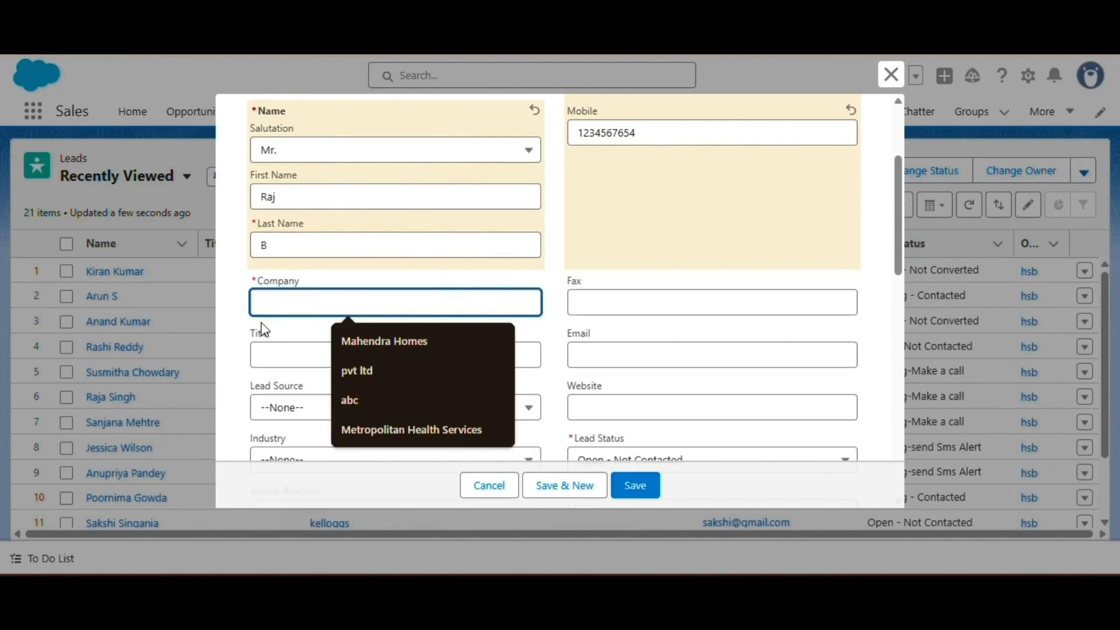
pyautogui.click(362, 425)
# Step: Set Lead Source to Web, Industry to Communications and Annual Revenue to 8,999,999
pyautogui.scroll(-2, 320, 338)
pyautogui.click(309, 269)
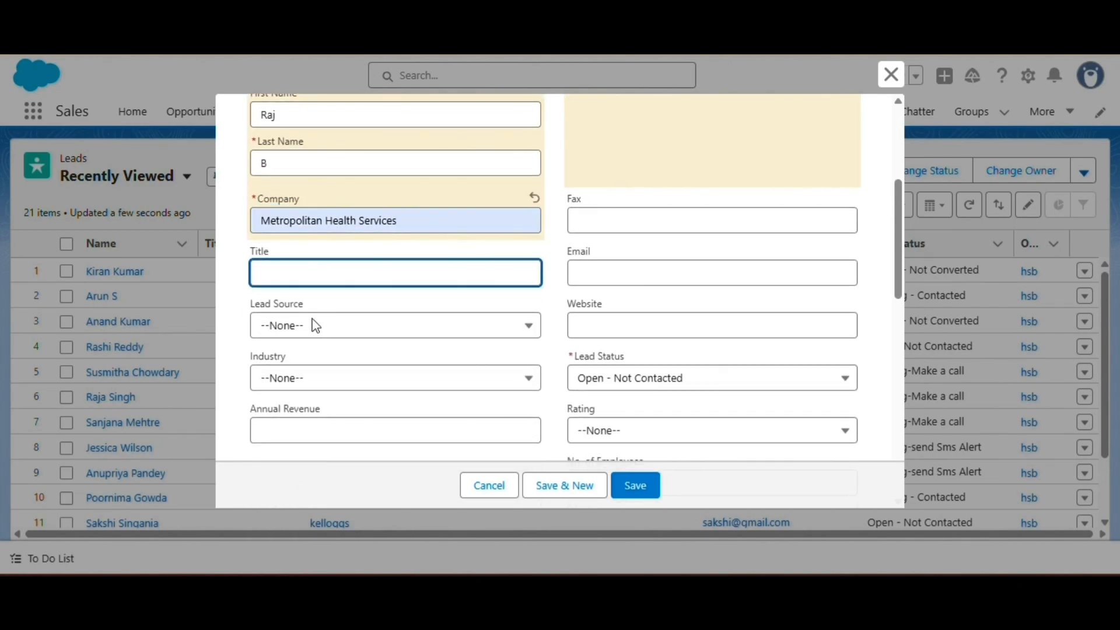
pyautogui.click(316, 325)
pyautogui.click(313, 386)
pyautogui.click(313, 379)
pyautogui.click(324, 333)
pyautogui.scroll(-3, 300, 286)
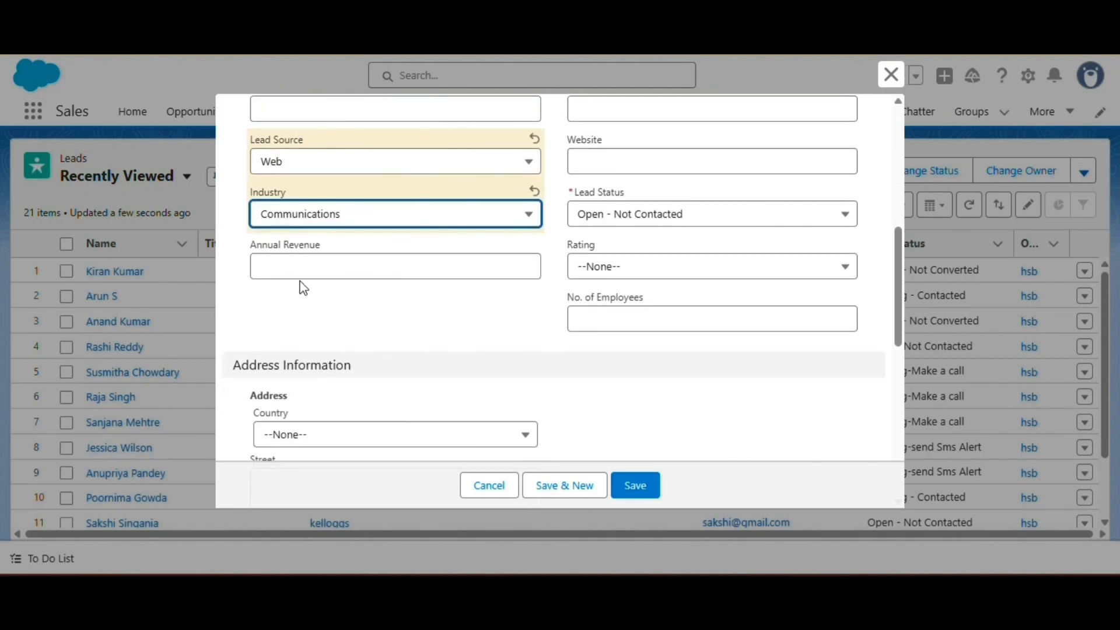
pyautogui.click(292, 263)
pyautogui.write('8,9')
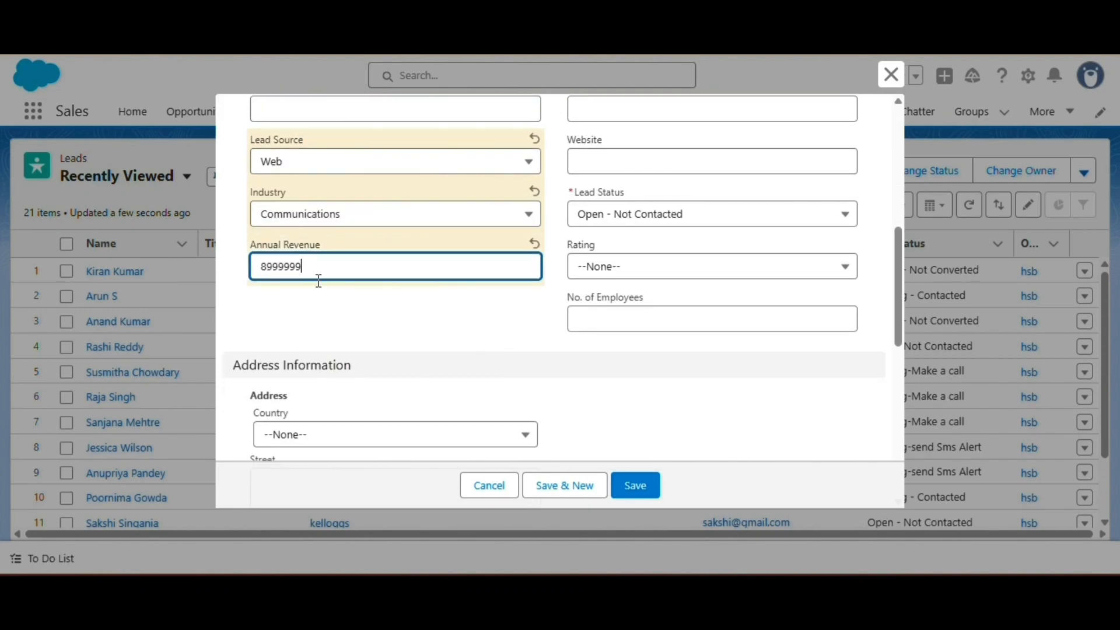
pyautogui.write('99,999')
# Step: Fill in the fax number and the lead's e-mail address from suggestions, then save the lead
pyautogui.scroll(3, 319, 281)
pyautogui.click(642, 220)
pyautogui.click(657, 260)
pyautogui.click(644, 271)
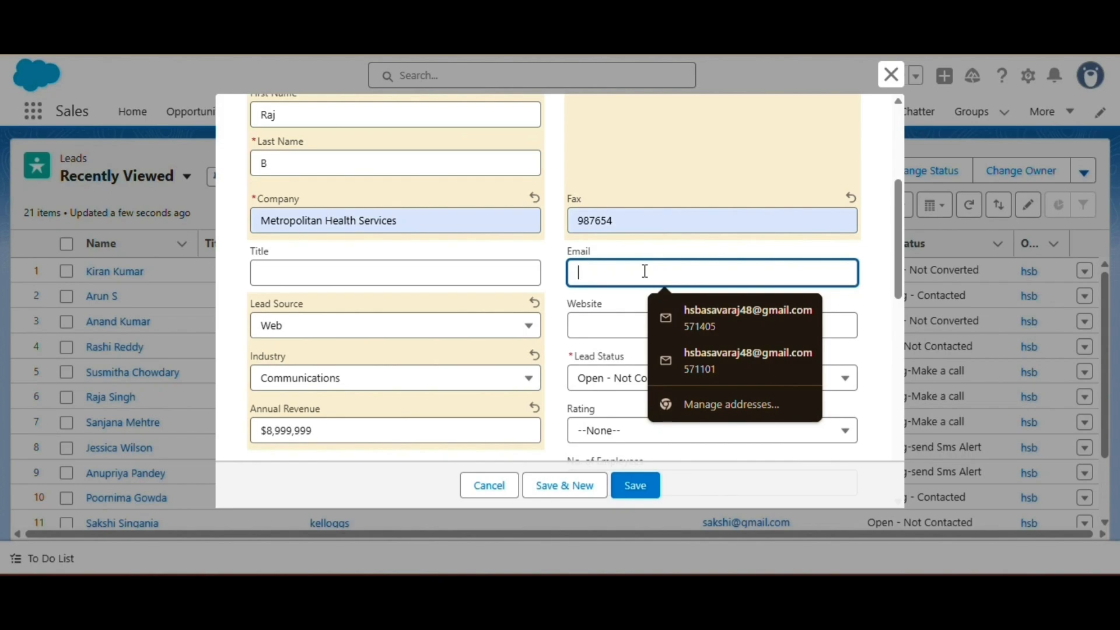
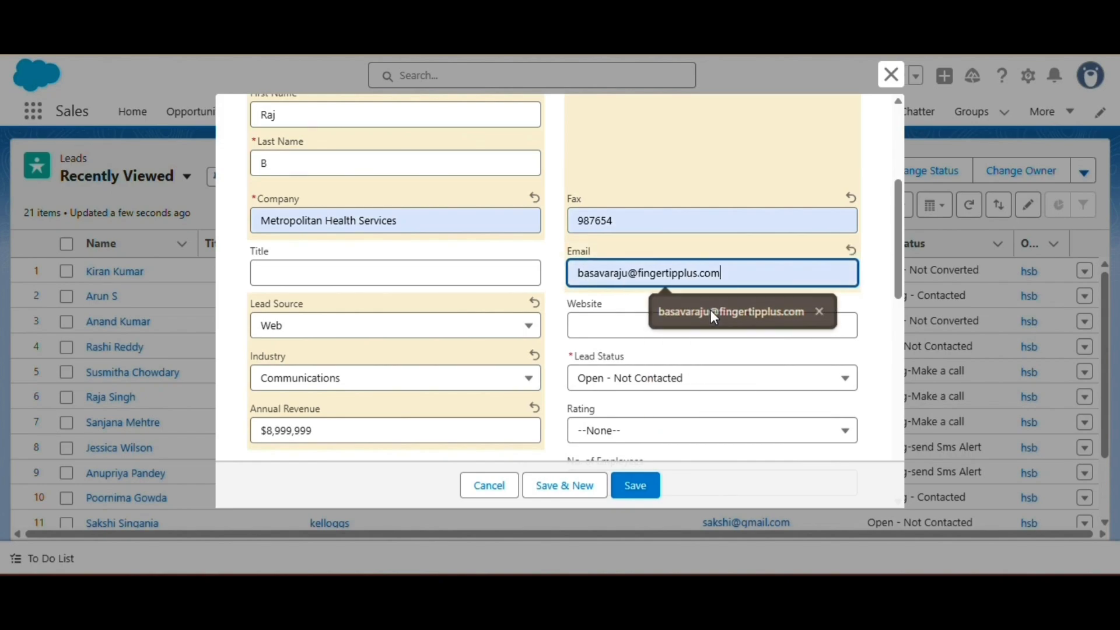
pyautogui.click(710, 309)
pyautogui.click(644, 488)
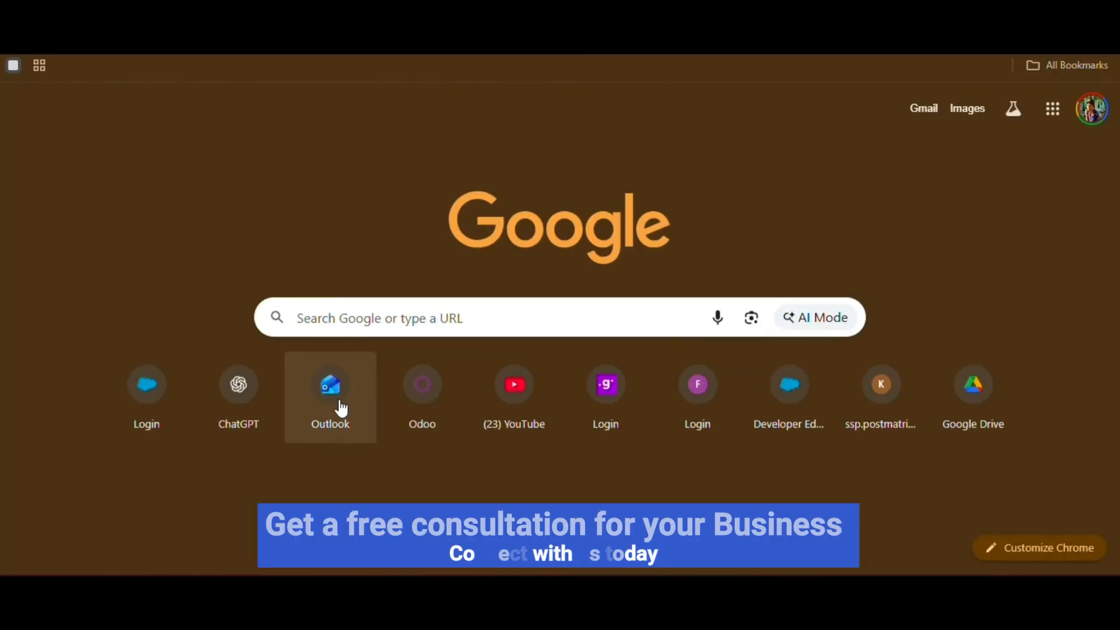
# Step: Read the second Thanks For Enquiry email in the Outlook inbox
pyautogui.click(341, 407)
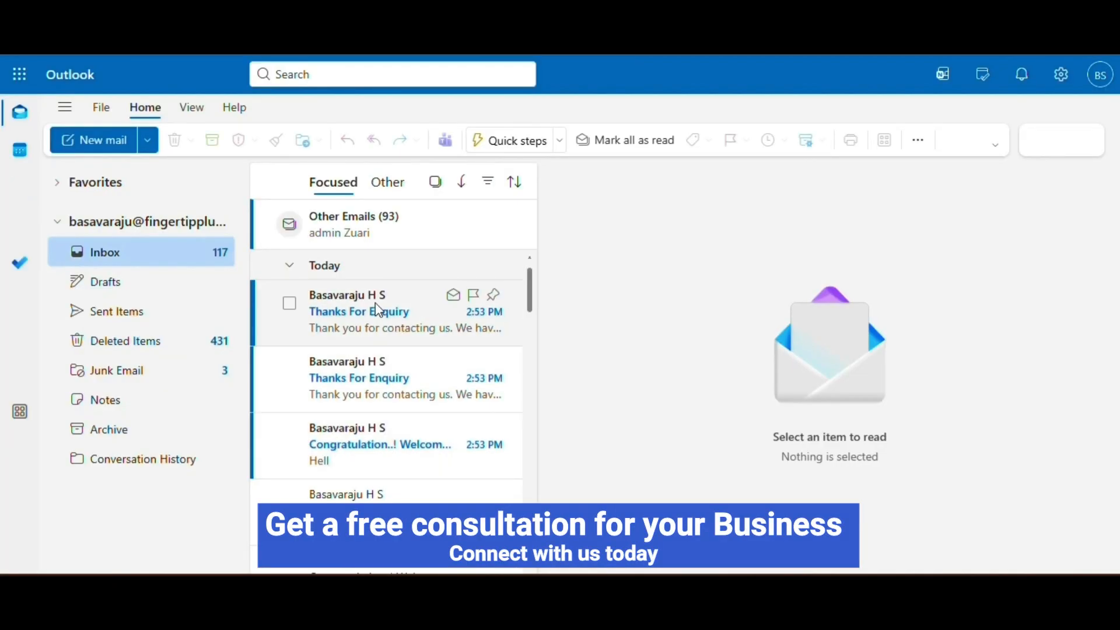
pyautogui.click(397, 380)
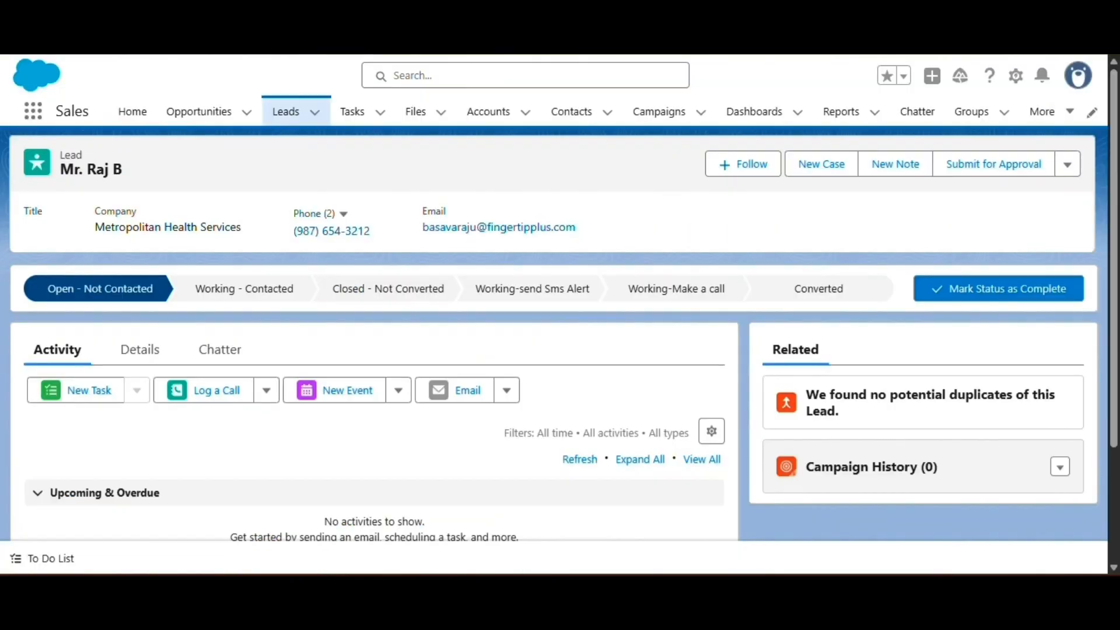
pyautogui.scroll(-3, 305, 435)
pyautogui.scroll(3, 229, 404)
# Step: Change the lead's last name in Details, save, and open the newly arrived Thanks For Enquiry email
pyautogui.click(137, 375)
pyautogui.scroll(-2, 150, 440)
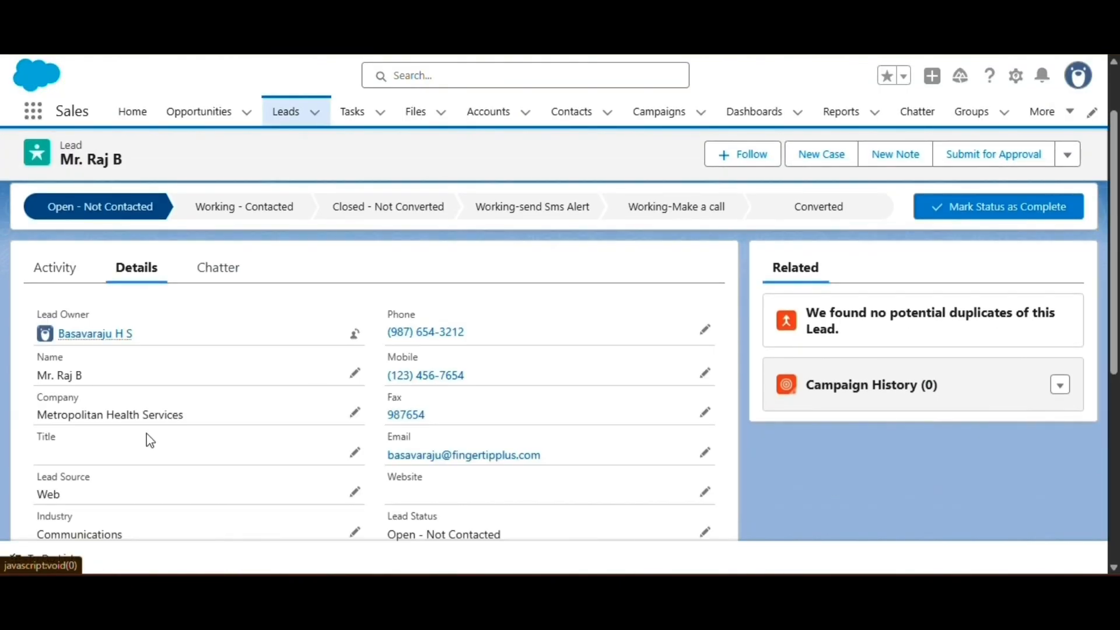
pyautogui.click(353, 376)
pyautogui.scroll(-3, 83, 382)
pyautogui.click(82, 371)
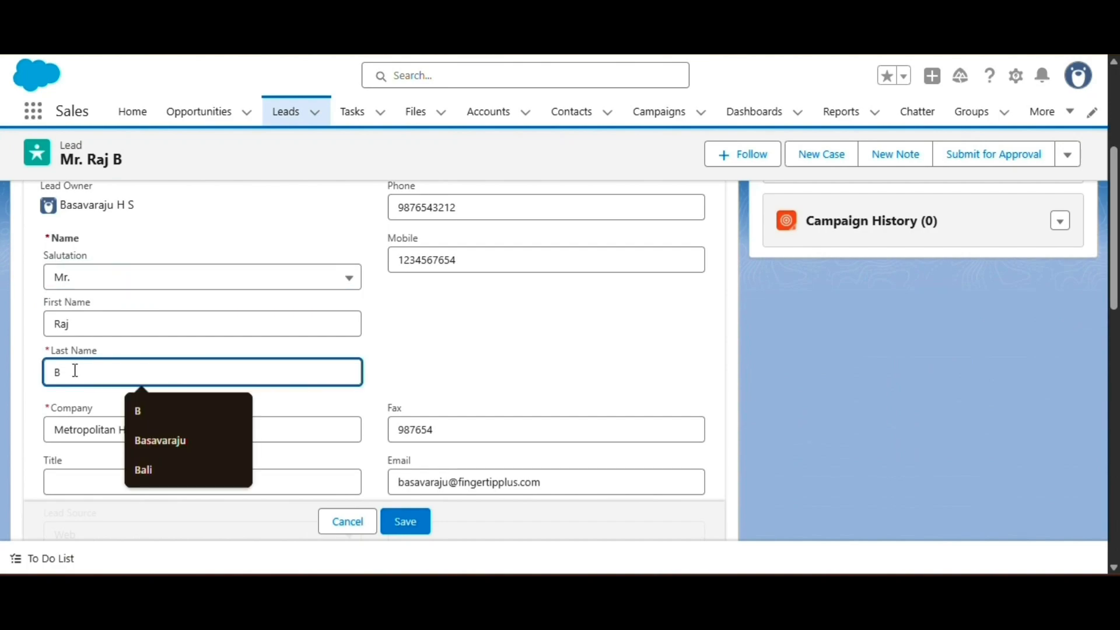
pyautogui.press('BackSpace')
pyautogui.write('M')
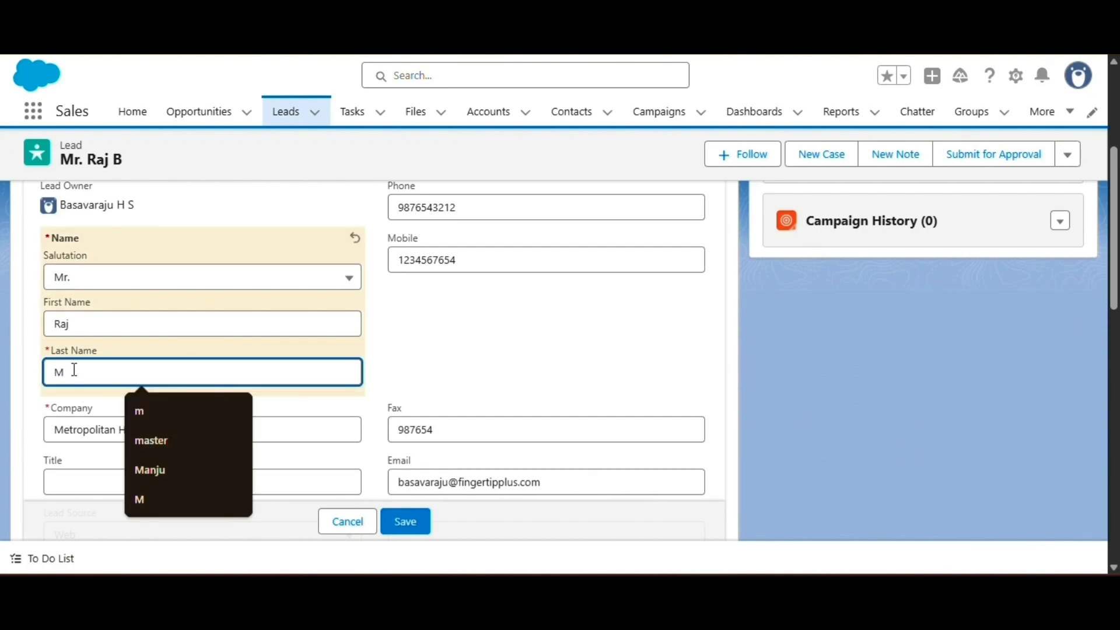
pyautogui.click(417, 513)
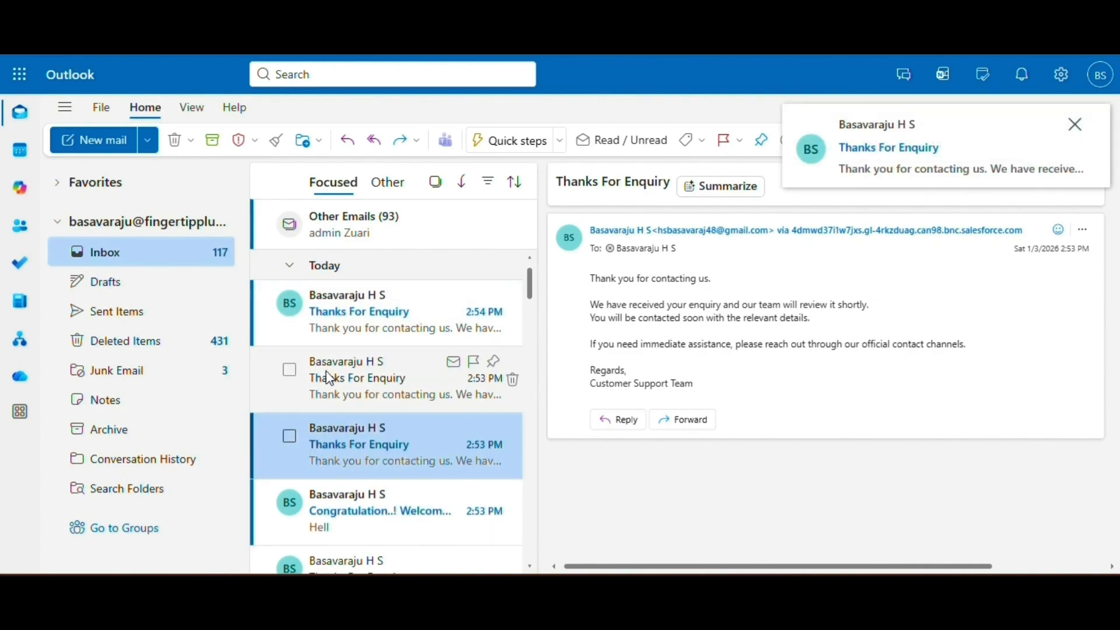
pyautogui.click(348, 313)
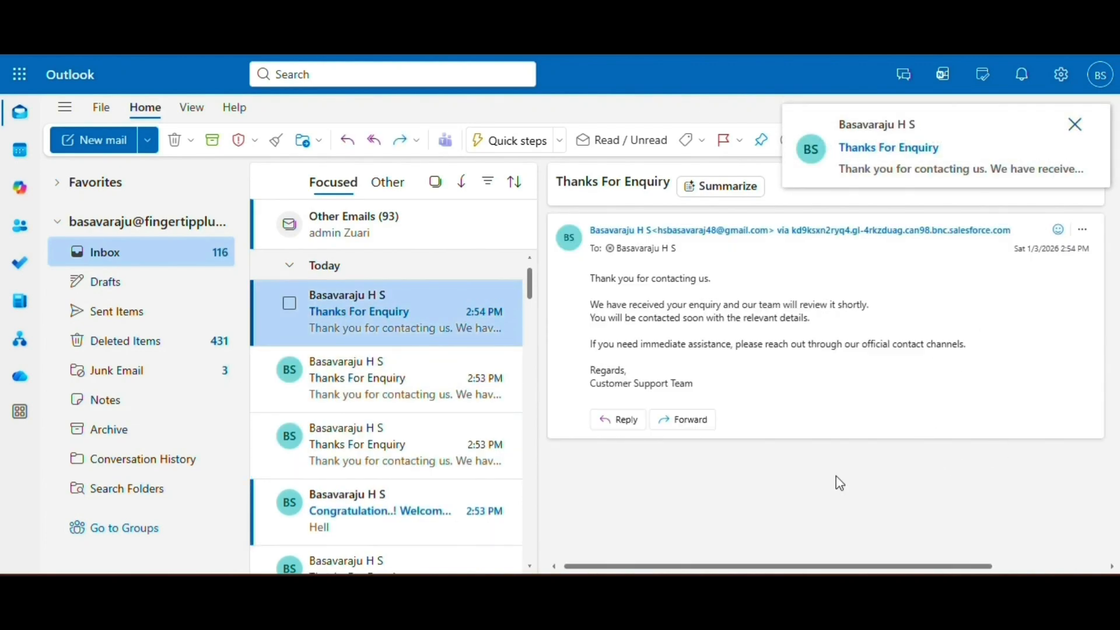